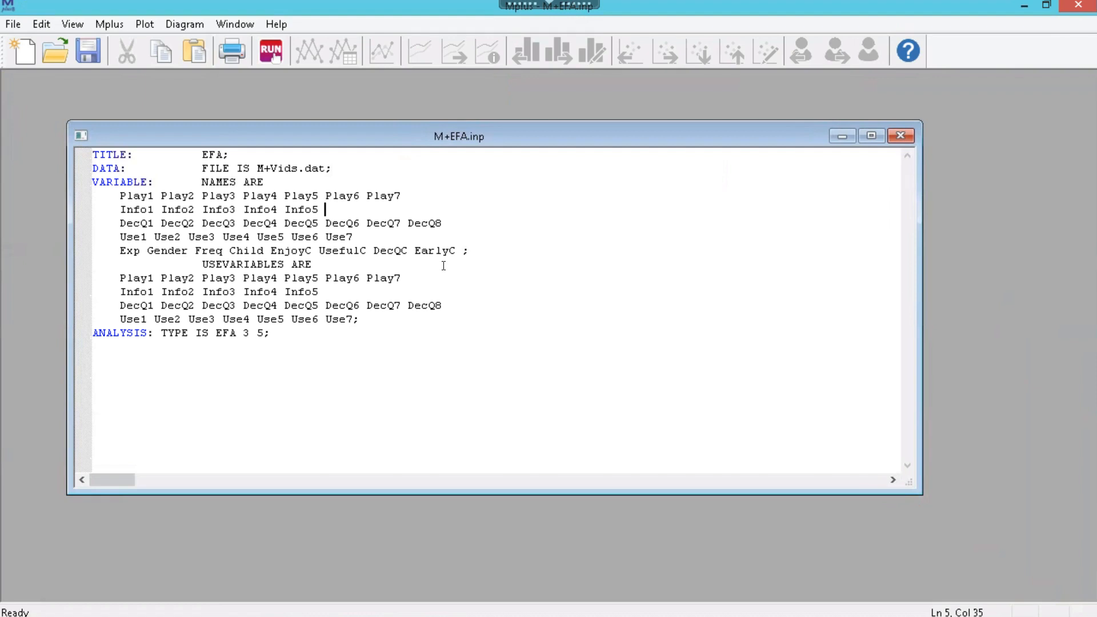
Copy the entire syntax of M+EFA.inp into a new, empty input file
key("ctrl+a")
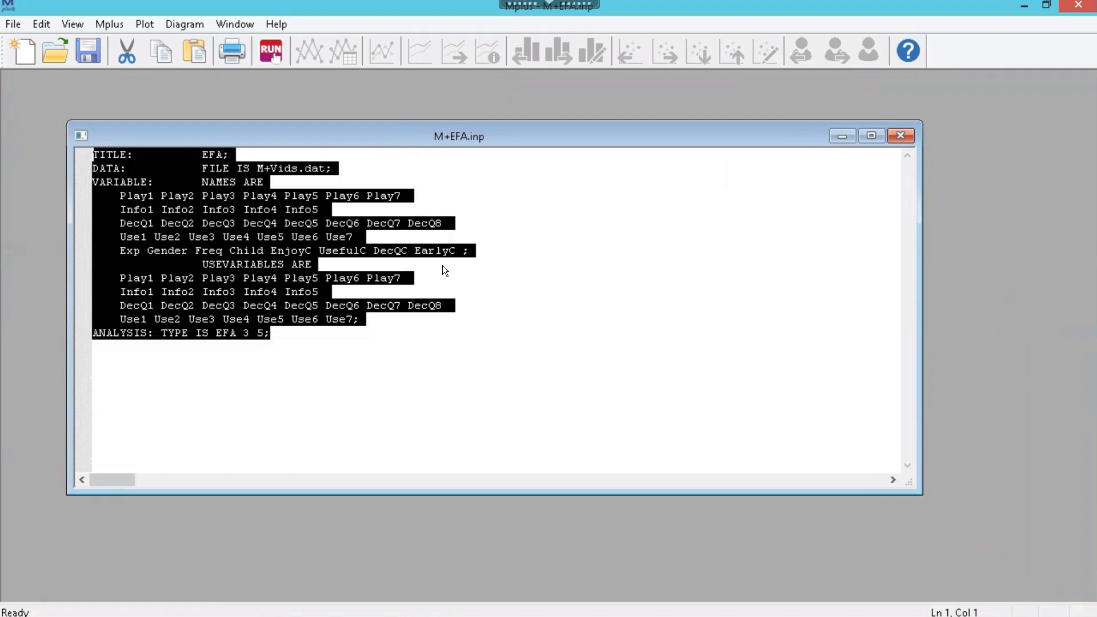
left_click(26, 53)
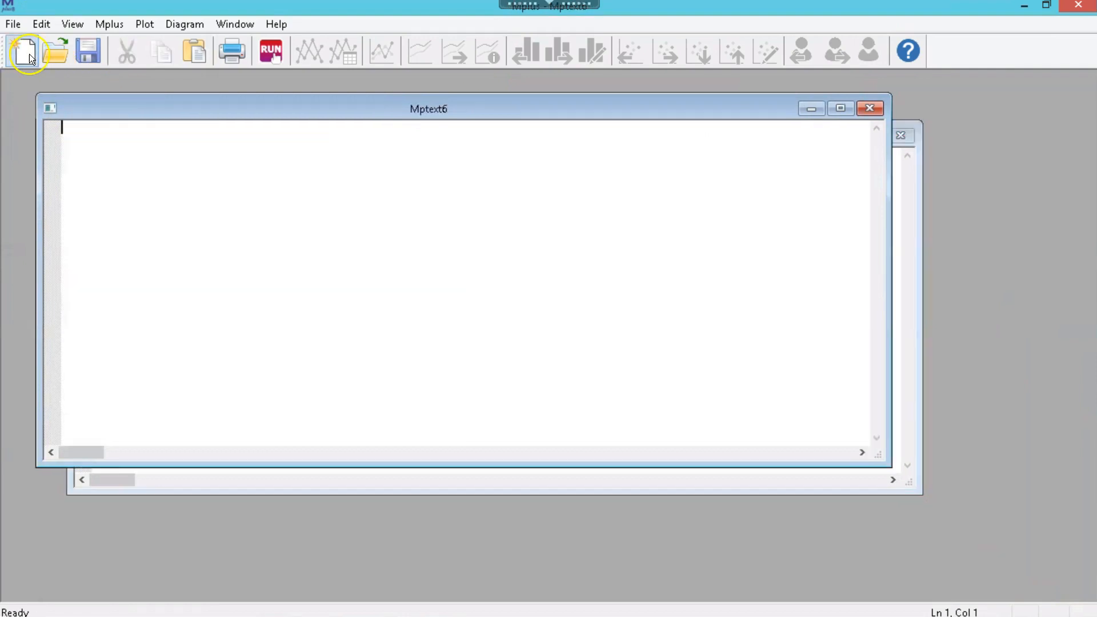
type("TITLE:          EFA; DATA:           FILE IS M+Vids.dat; VARIABLE:       NAMES ARE     Play1 Play2 Play3 Play4 Play5 Play6 Play7     Info1 Info2 Info3 Info4 Info5     DecQ1 DecQ2 DecQ3 DecQ4 DecQ5 DecQ6 DecQ7 DecQ8     Use1 Use2 Use3 Use4 Use5 Use6 Use7     Exp Gender Freq Child EnjoyC UsefulC DecQC EarlyC ;                 USEVARIABLES ARE     Play1 Play2 Play3 Play4 Play5 Play6 Play7     Info1 Info2 Info3 Info4 Info5     DecQ1 DecQ2 DecQ3 DecQ4 DecQ5 DecQ6 DecQ7 DecQ8     Use1 Use2 Use3 Use4 Use5 Use6 Use7; ANALYSIS: TYPE IS EFA 3 5;")
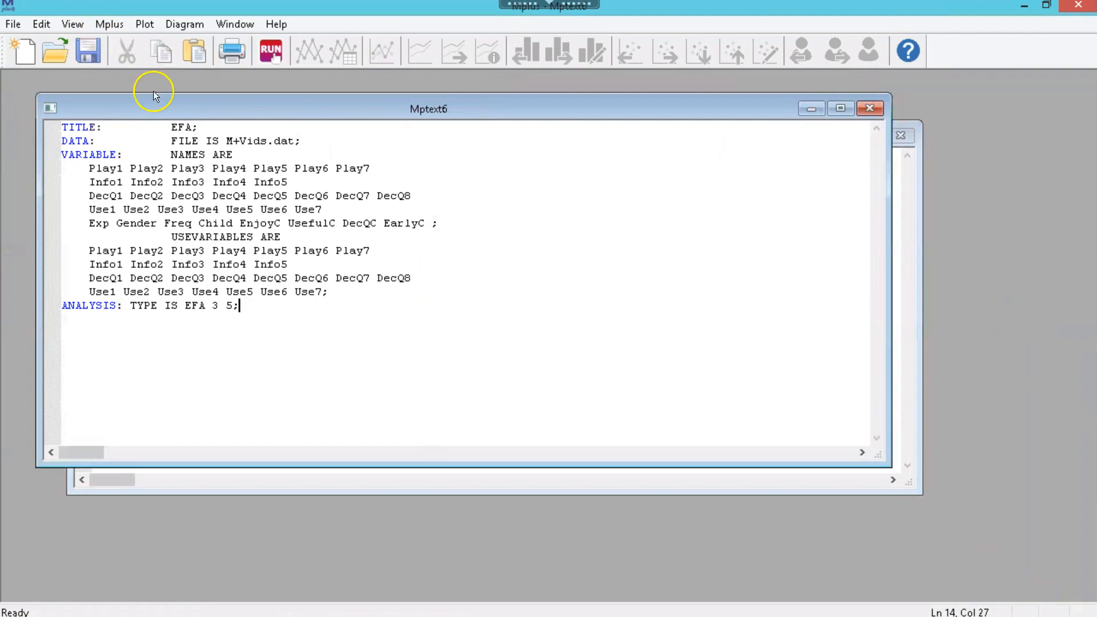
Set the title of the new input file to CFA
left_click(179, 126)
key("BackSpace")
type("C")
Remove Play4 from the USEVARIABLES list
key("Down")
key("Down")
key("Down")
key("Down")
key("Down")
key("Down")
key("Down")
key("Down")
key("Down")
key("Left")
key("Left")
key("shift+Left")
key("shift+Left")
key("shift+Left")
key("shift+Left")
key("shift+Left")
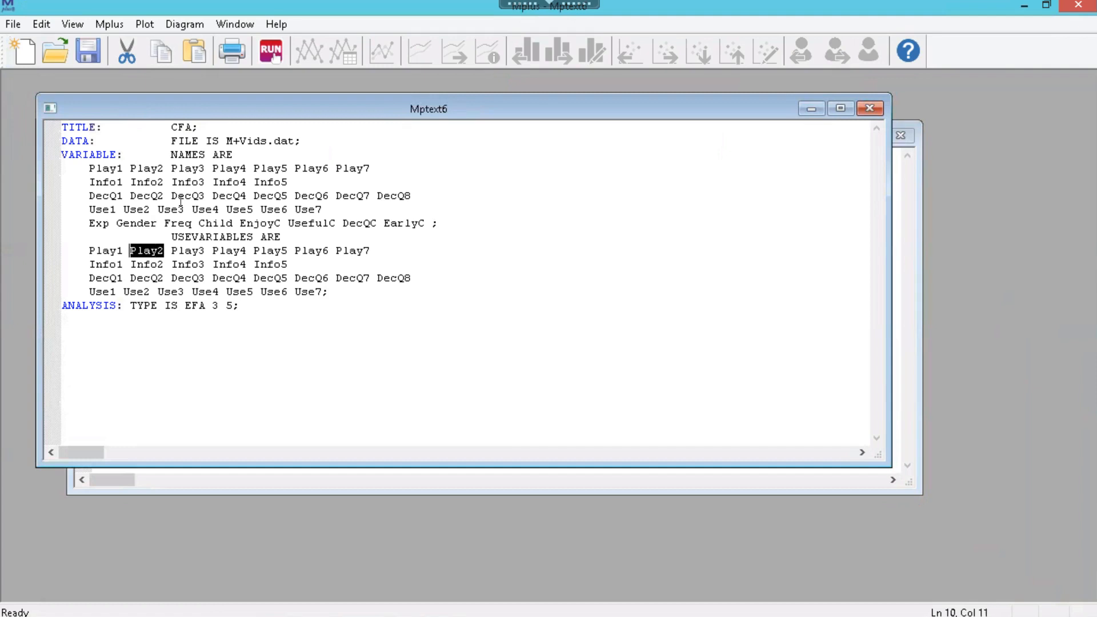
key("Right")
key("Right")
key("Right")
key("Right")
key("Right")
key("Right")
key("Right")
key("Right")
key("Right")
key("Right")
key("Right")
key("Right")
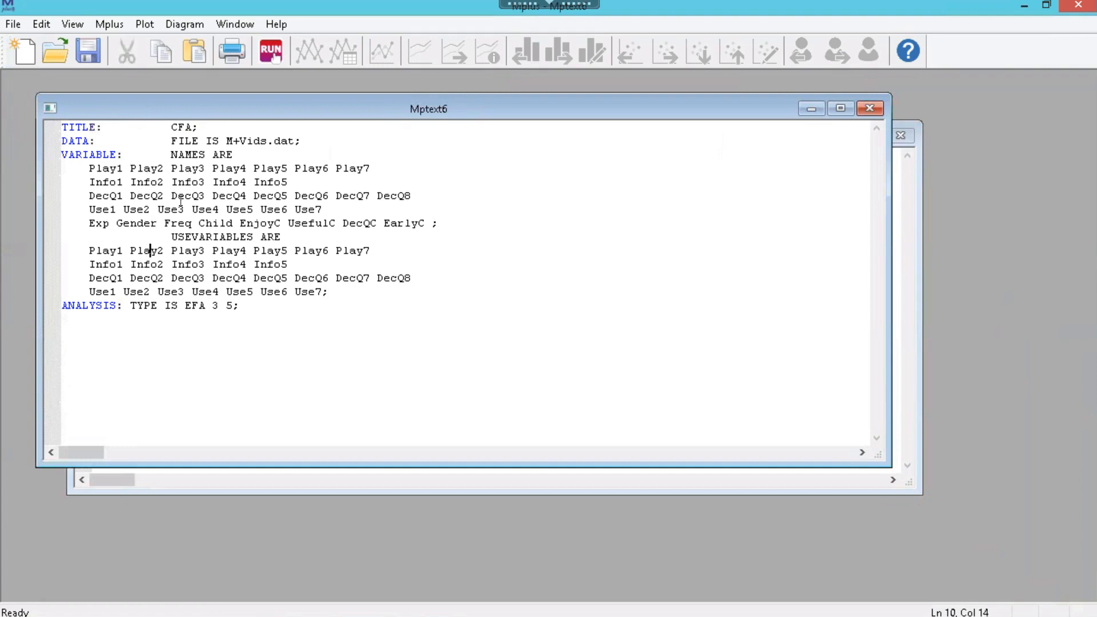
key("Right")
key("Left")
key("shift+Right")
key("shift+Right")
key("shift+Right")
key("shift+Right")
key("shift+Right")
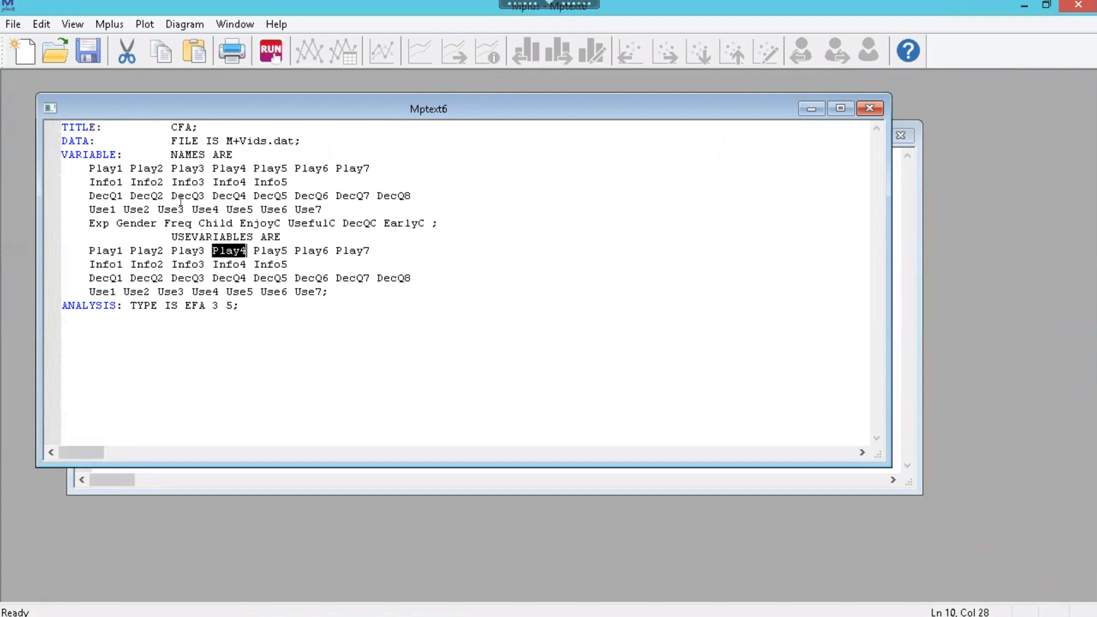
key("BackSpace")
key("BackSpace")
Remove Play6 from the USEVARIABLES list, leaving a single space before Play7
key("Right")
key("Right")
key("Right")
key("Right")
key("Right")
key("Left")
key("Left")
key("Left")
key("shift+Right")
key("shift+Right")
key("shift+Right")
key("shift+Right")
key("shift+Right")
key("shift+Right")
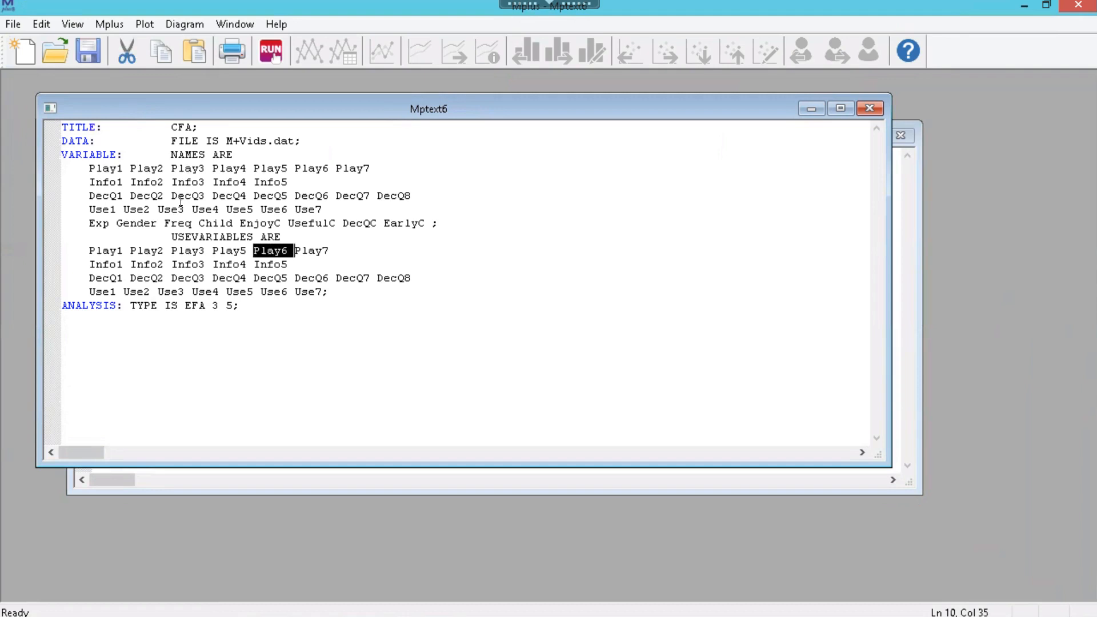
key("BackSpace")
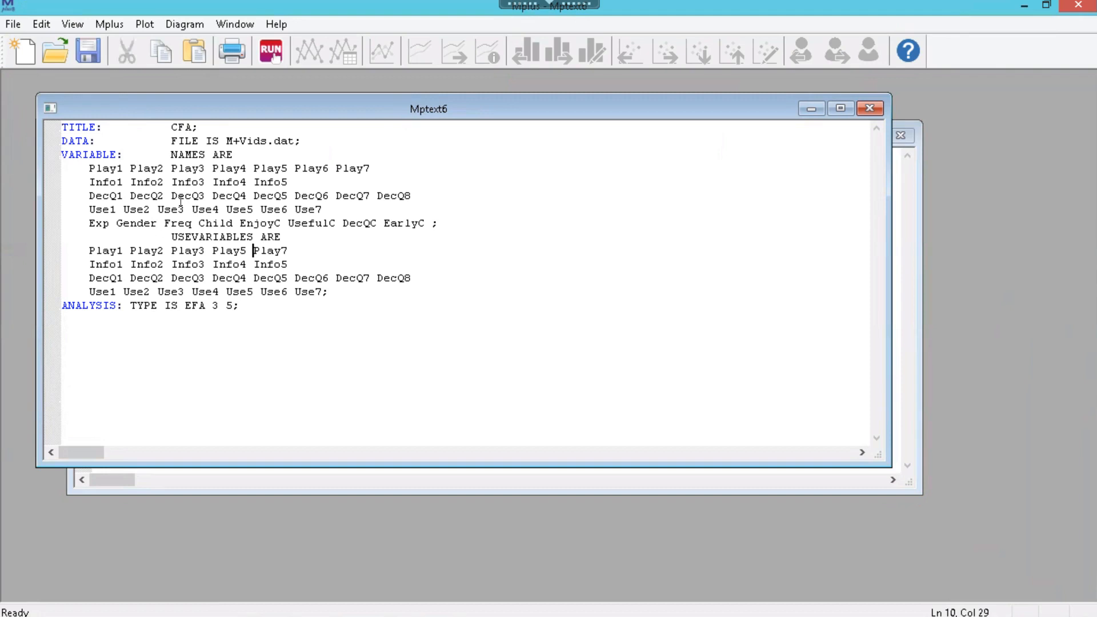
Replace the whole ANALYSIS line with a MODEL: heading
key("Down")
key("Down")
key("Down")
key("Left")
key("Down")
key("Left")
key("Right")
key("shift+Home")
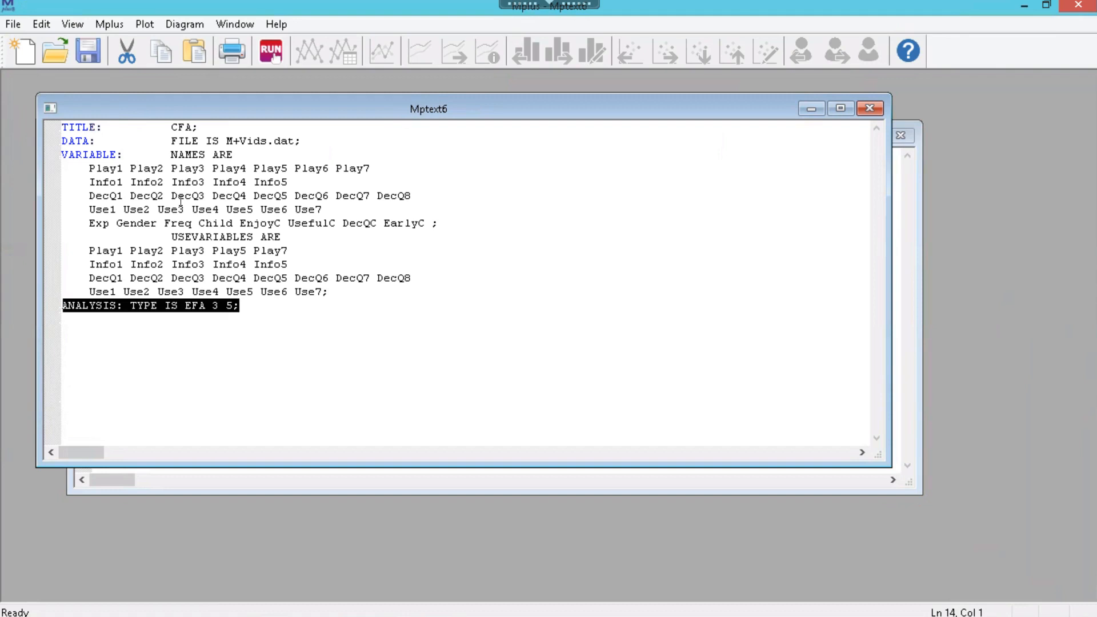
type("MoDEL:")
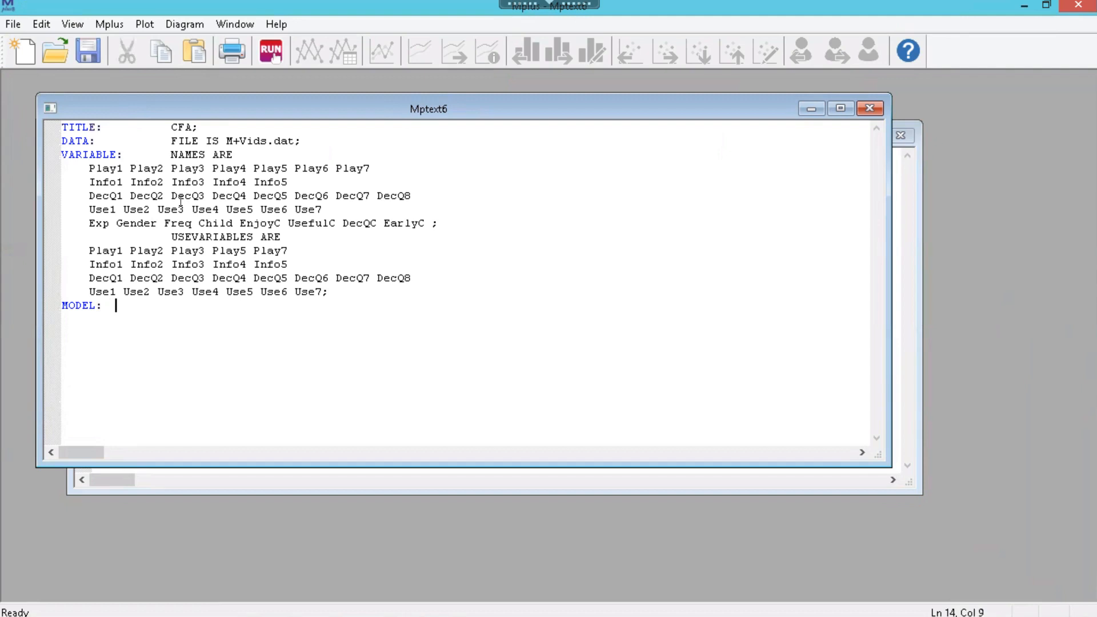
Begin the first model statement after MODEL: with "play by Play1"
key("Tab")
type("play by Play 1")
key("BackSpace")
key("BackSpace")
type("1")
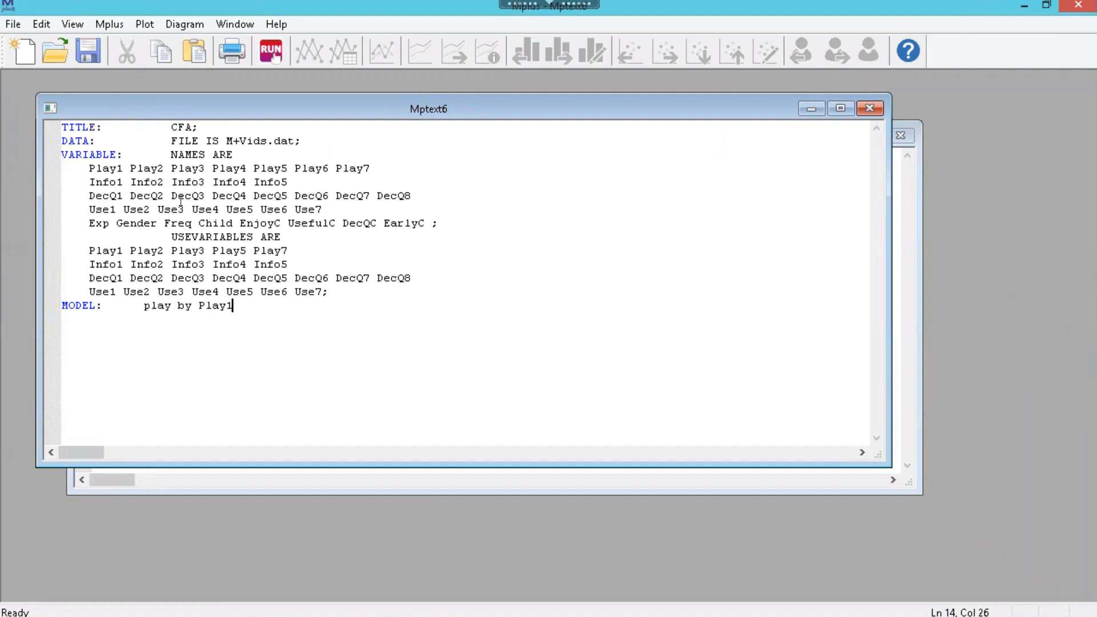
Replace Play1 in the play statement with the Play variables copied from the USEVARIABLES list, and end it with a semicolon
key("Up")
key("Up")
key("Up")
key("Right")
key("Up")
key("Right")
key("Right")
key("Right")
key("Right")
key("Right")
key("Right")
key("Right")
key("shift+Home")
key("ctrl+c")
key("Caps_Lock")
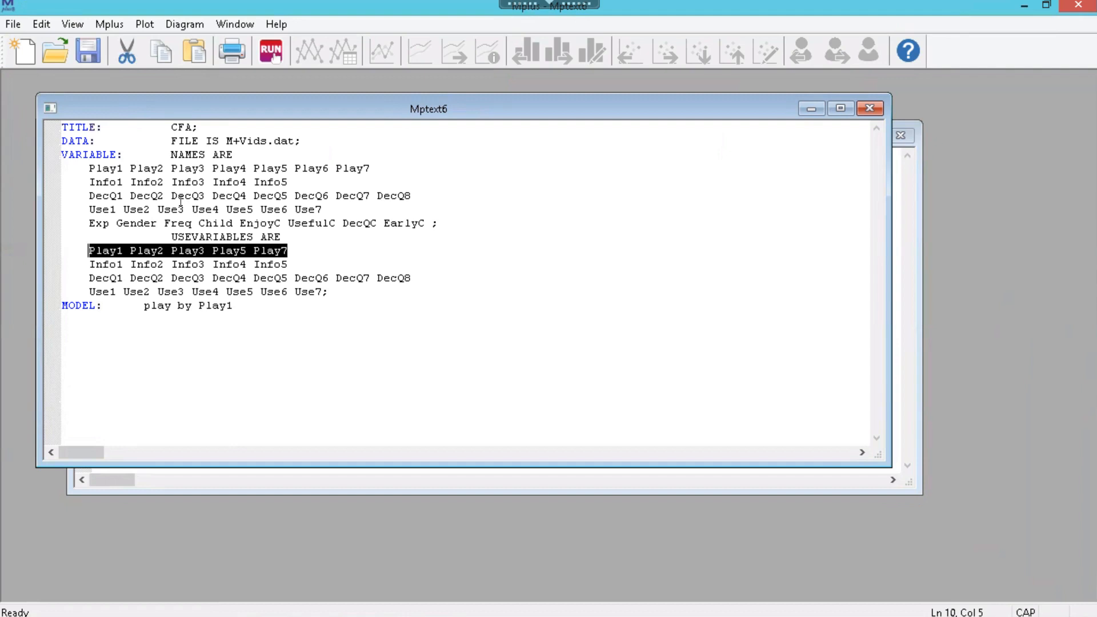
key("Down")
key("Down")
key("Down")
key("Right")
key("Down")
key("End")
key("shift+Left")
key("shift+Left")
key("shift+Left")
key("shift+Left")
key("shift+Left")
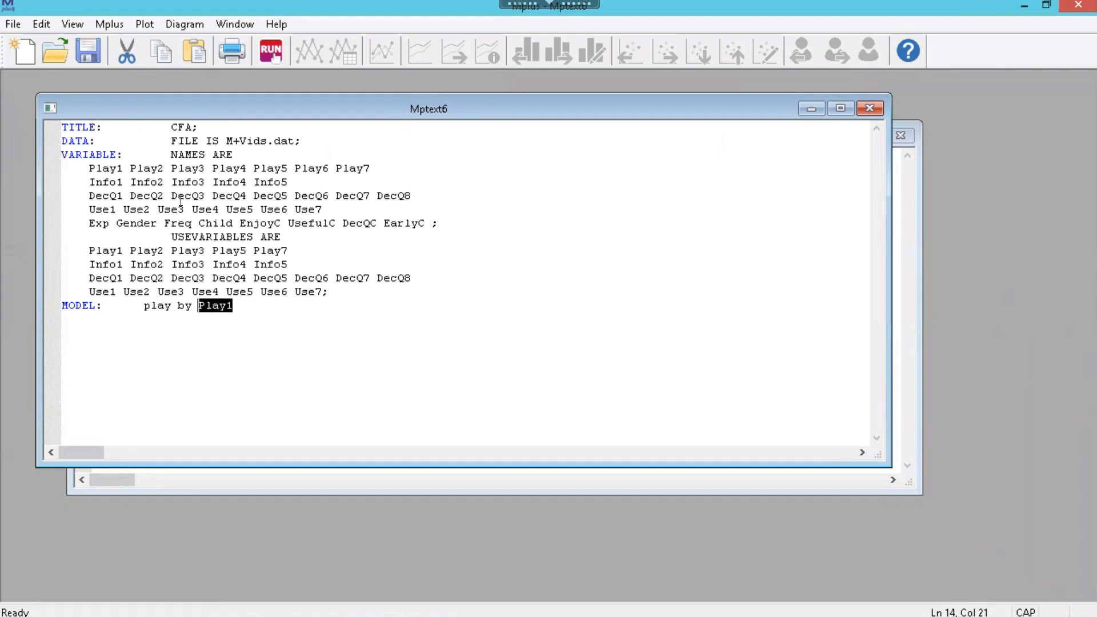
key("ctrl+v")
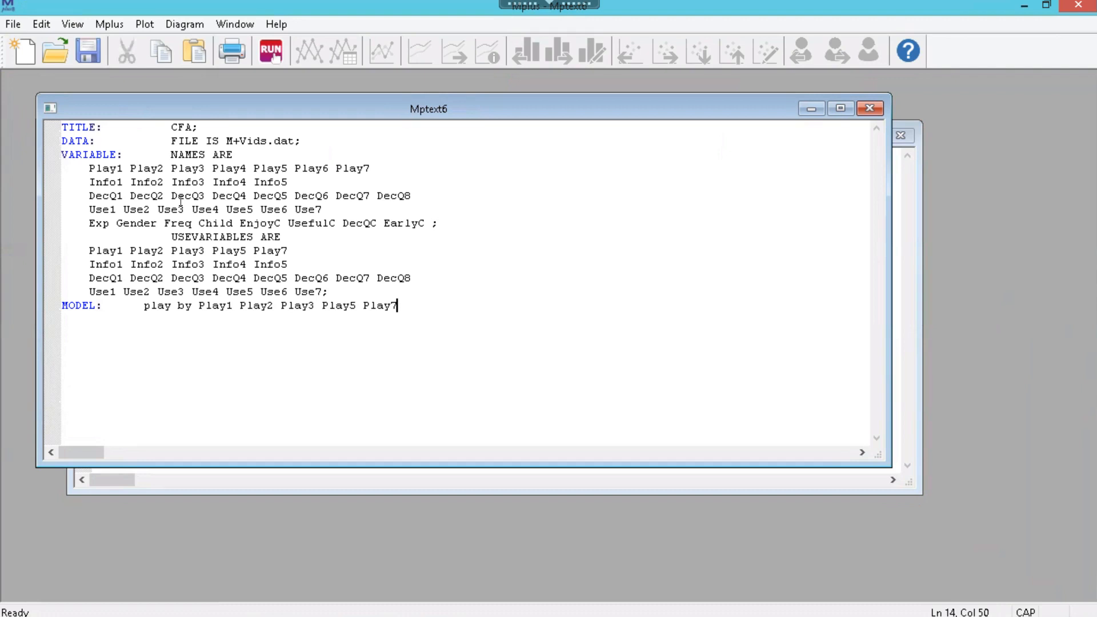
type(";")
Add the indented statement "info BY Info1-Info5" below the play statement, and capitalise BY in the play statement
key("Return")
key("Tab")
type("INFO")
key("BackSpace")
key("BackSpace")
key("BackSpace")
key("BackSpace")
key("Caps_Lock")
type("inc")
type("o ")
type("BY")
key("Up")
key("shift+Left")
key("shift+Left")
type("BY")
key("Down")
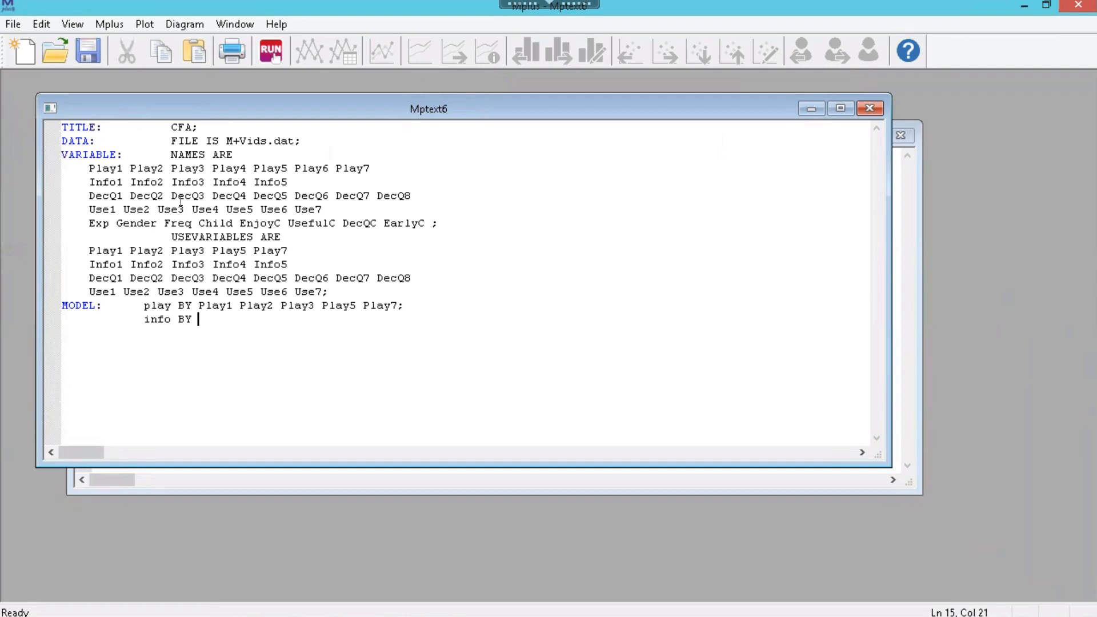
type("Info1-Info5")
Try shortening the play statement to the range Play1-Play3, then restore Play2 as a separate entry
key("Up")
key("Right")
key("shift+Left")
key("shift+Left")
key("shift+Left")
key("shift+Left")
key("shift+Left")
key("shift+Left")
key("shift+Left")
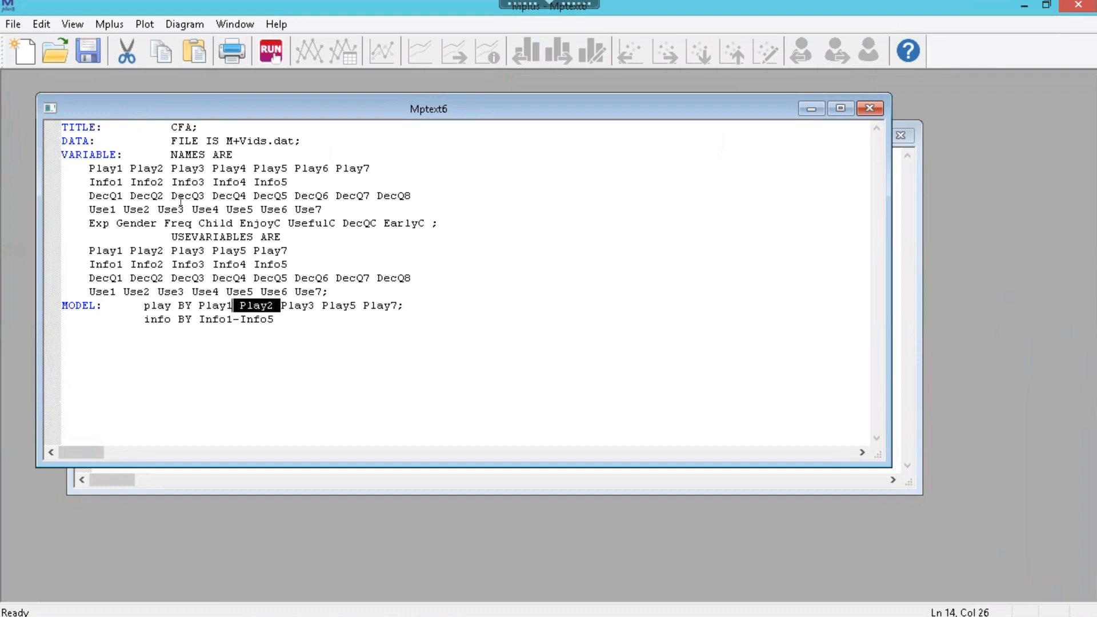
type("-")
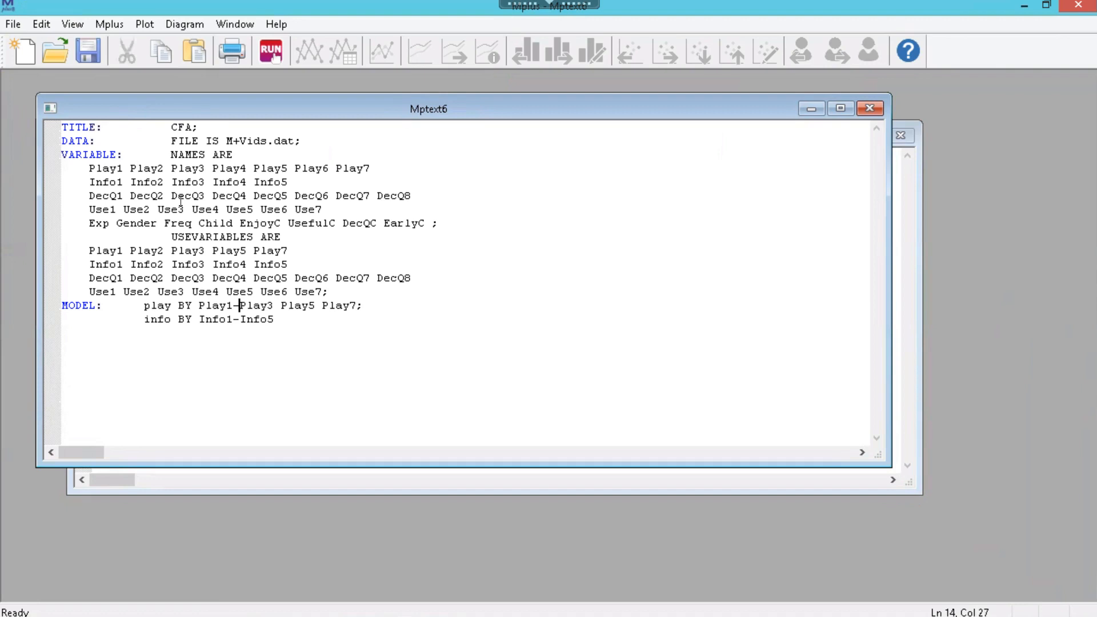
key("BackSpace")
type("Play2")
End the info statement with a semicolon and add "decQ BY DecQ1-DecQ8;" on the following line
key("Down")
type(";")
key("Return")
type("decQ")
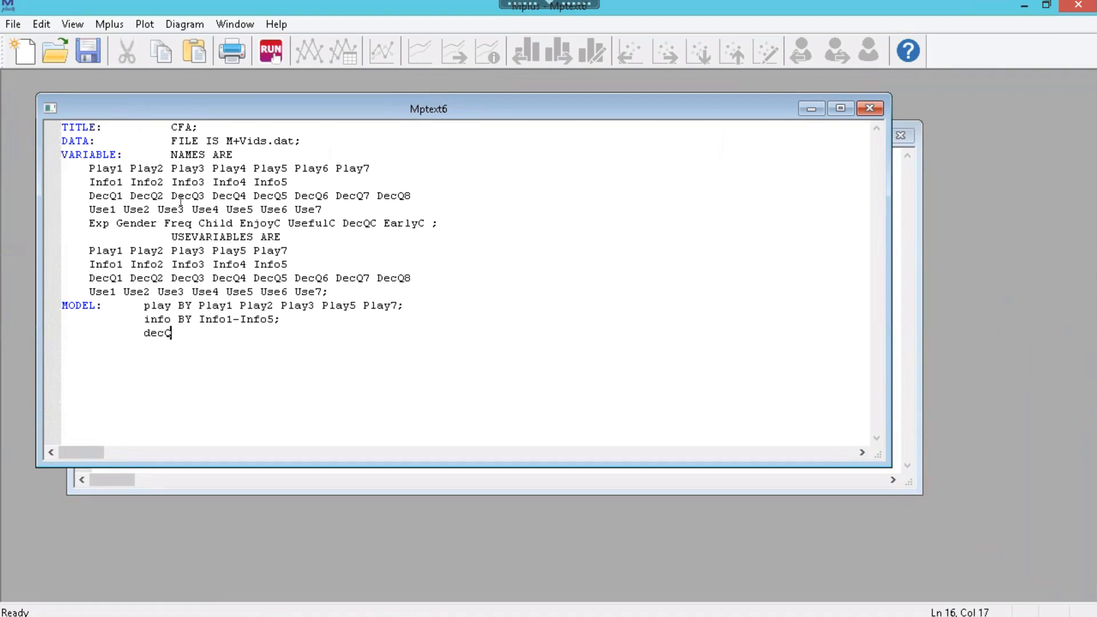
type(" BY DecQ1-DecQ")
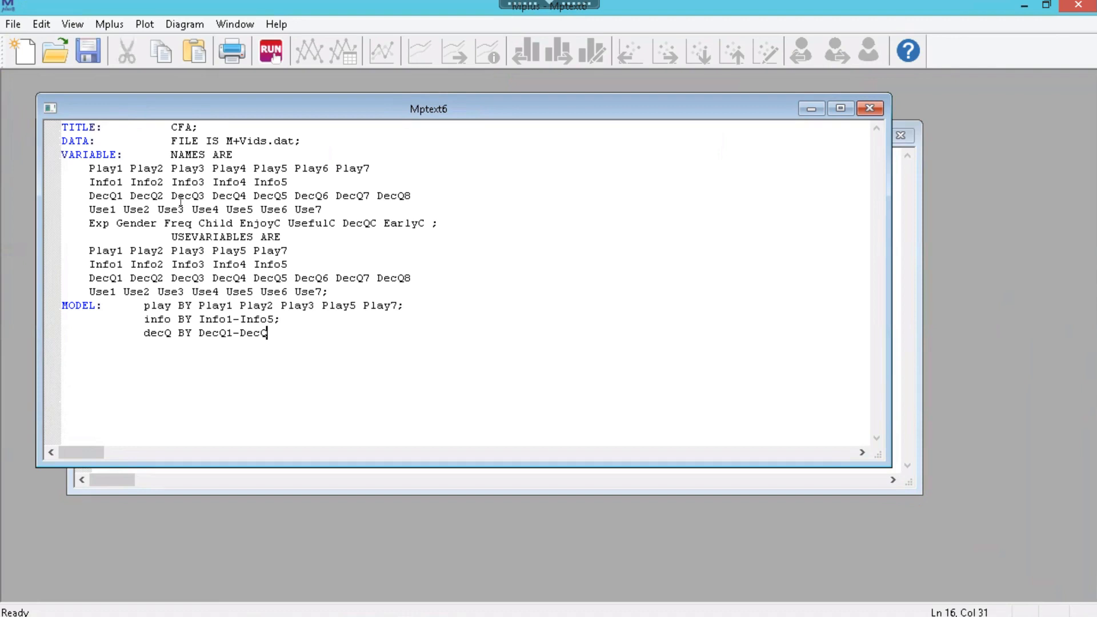
type("8;")
Add the fourth factor statement "use BY Use1-Use7;" to the model
key("Return")
type("U")
type("se")
type(" BY")
type("1")
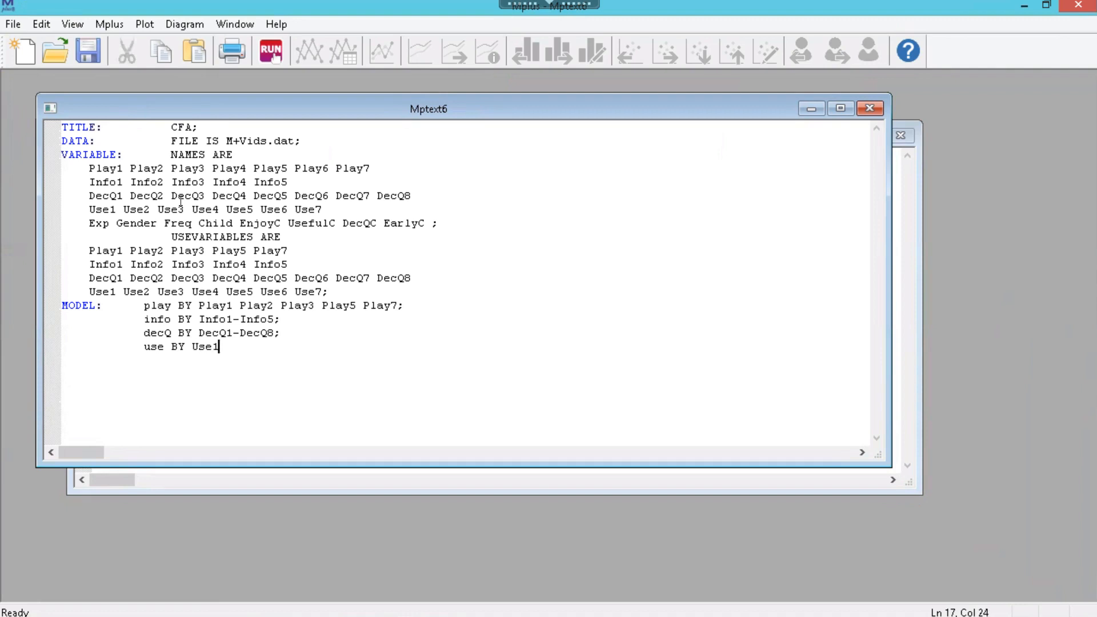
type("-Use7;")
Add the line "OUTPUT: STDYX;" below the model to request standardized results
key("Return")
key("Home")
type("OUTPUT: STD")
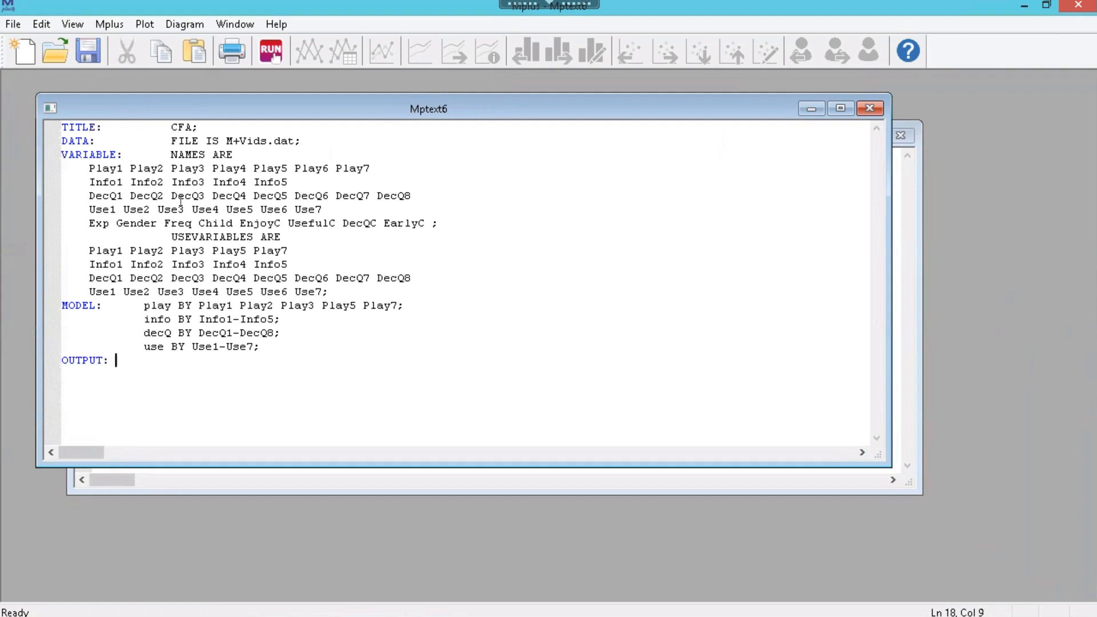
type("YX;")
key("Left")
key("shift+Left")
key("shift+Left")
key("Left")
key("shift+Right")
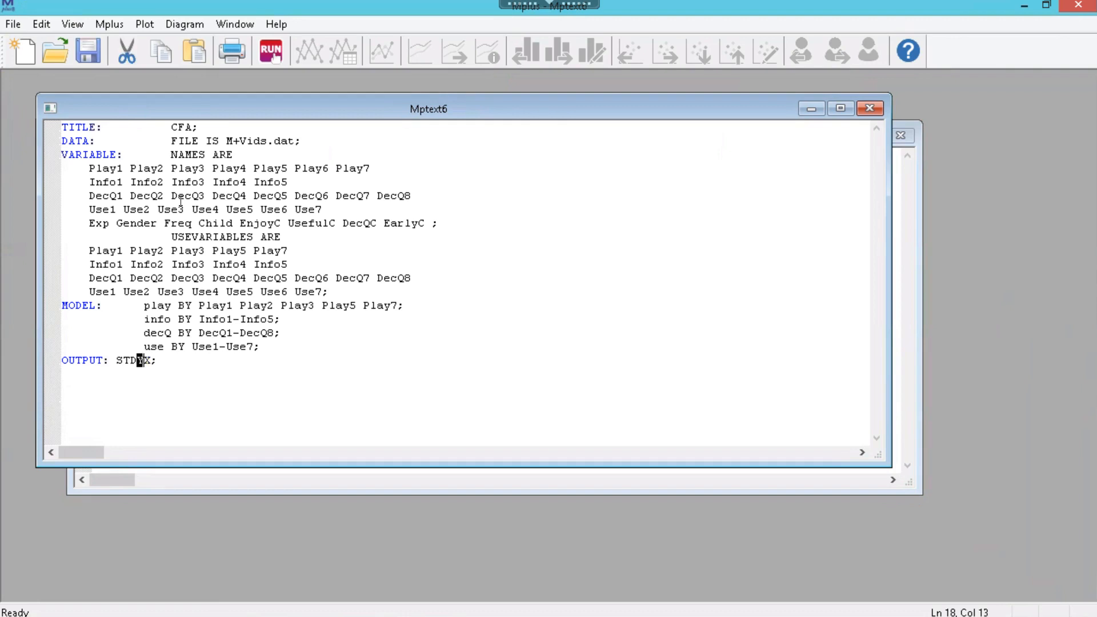
key("Right")
Save the input file as M+CFA in the Mplus documents folder and run the analysis
key("ctrl+s")
key("End")
key("shift+Home")
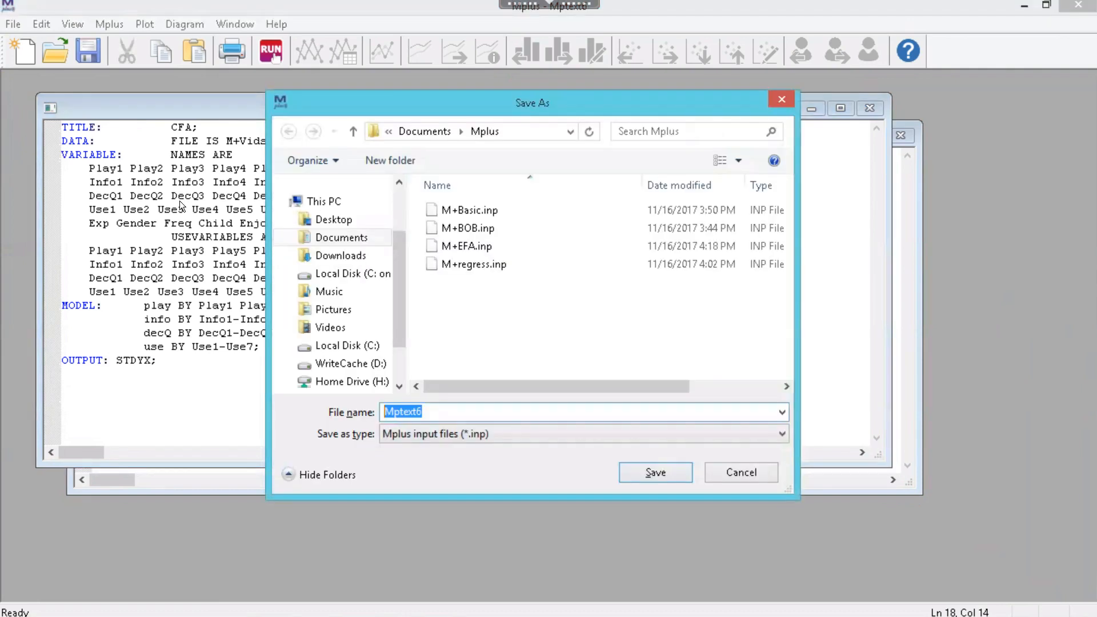
type("M_")
key("BackSpace")
type("+")
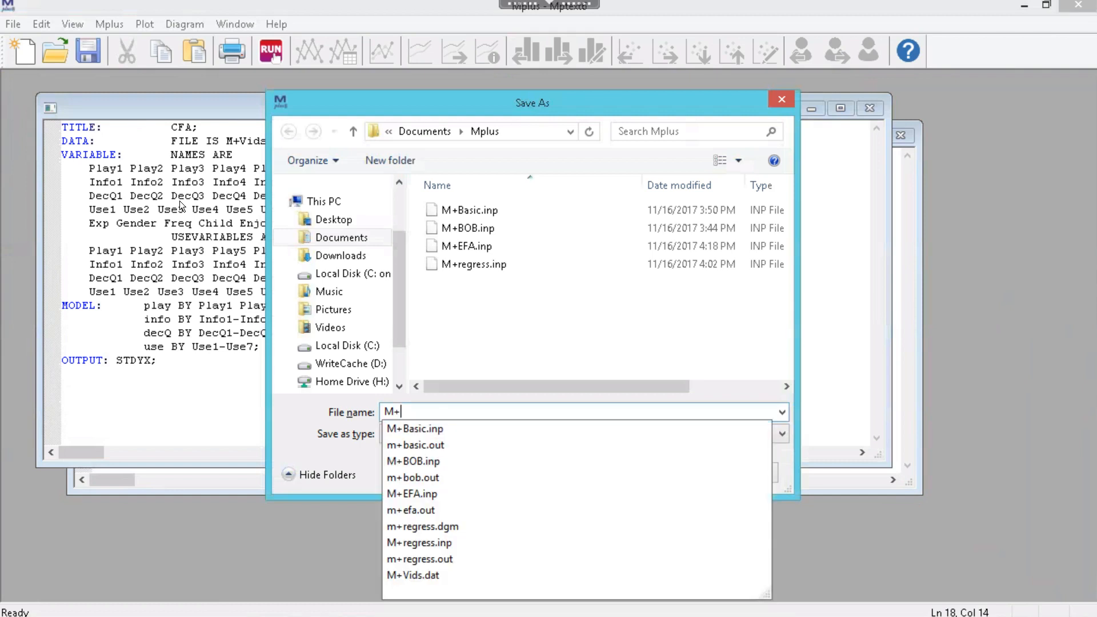
type("CFA")
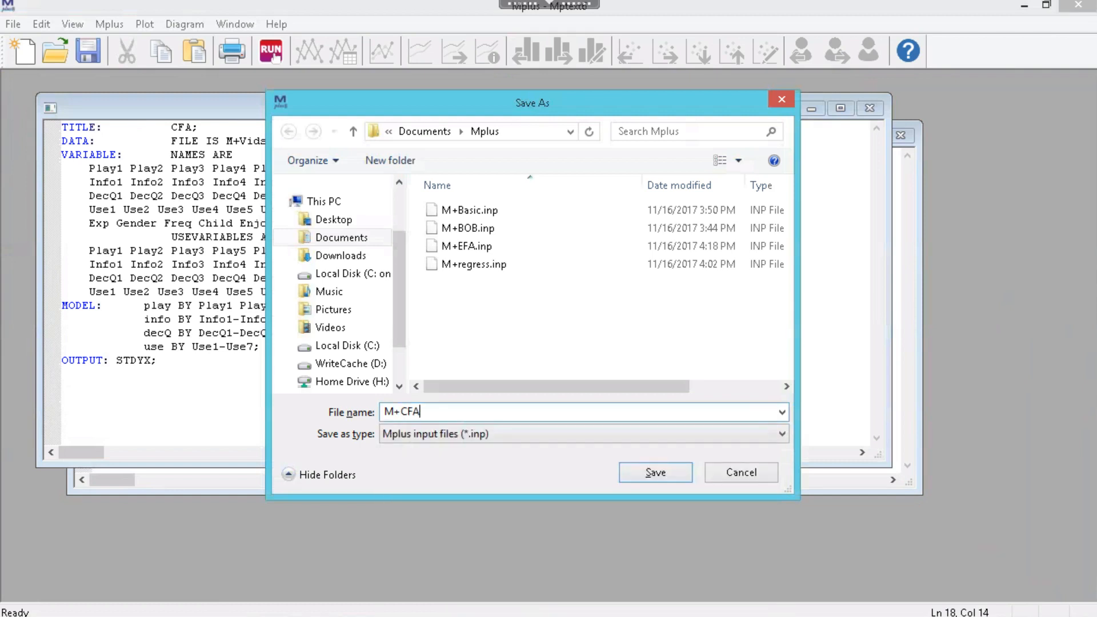
key("Return")
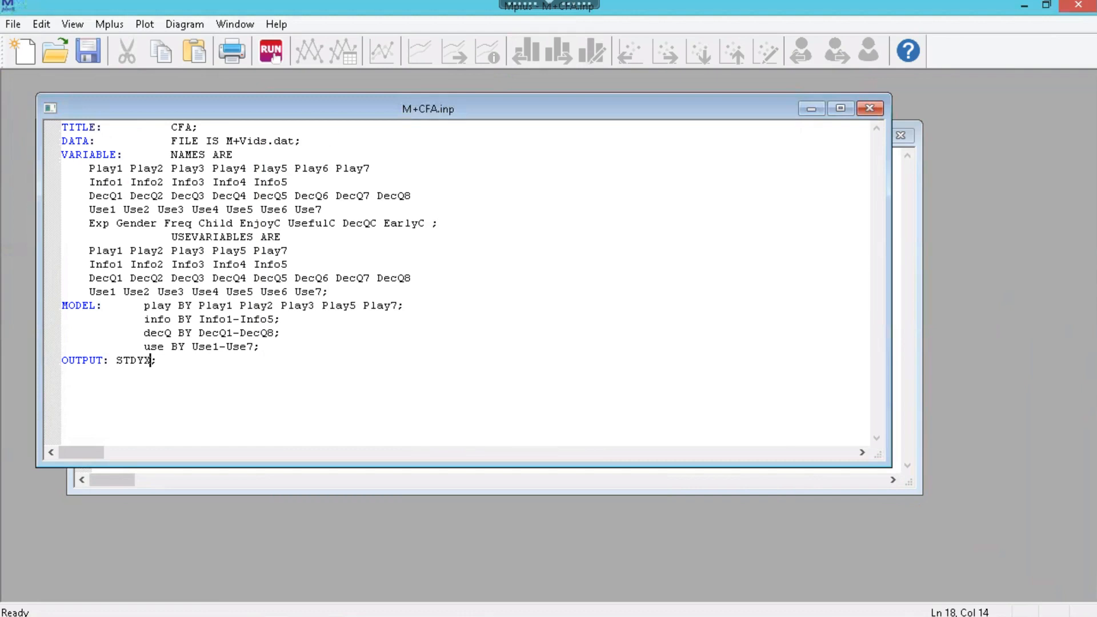
left_click(268, 53)
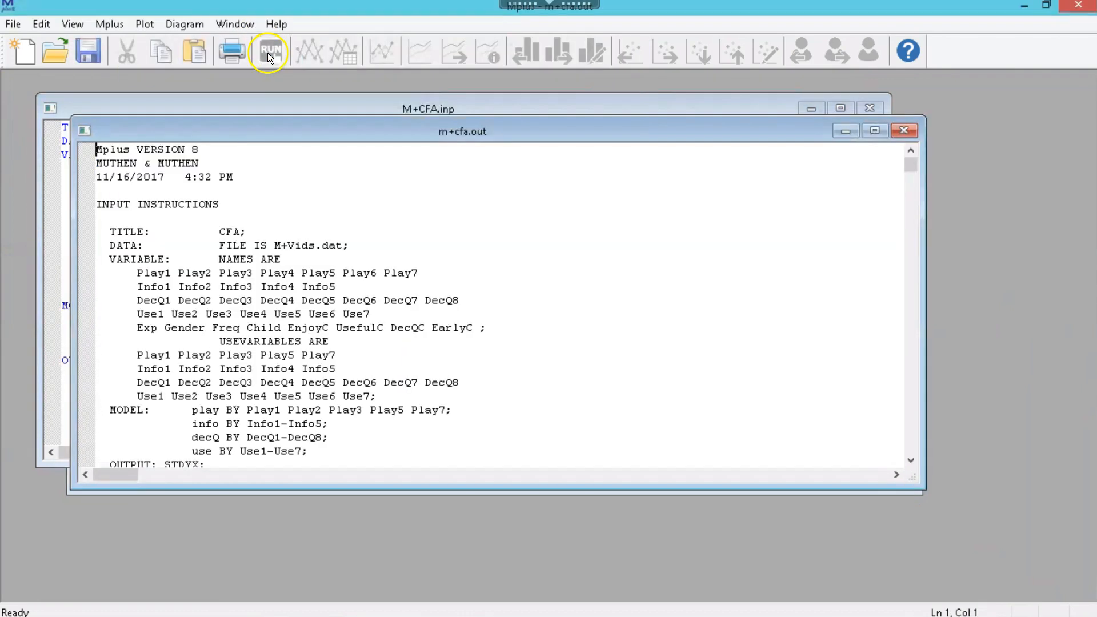
Review the echoed input instructions and the analysis summary, including estimator and input data settings, in the m+cfa.out output
left_click(229, 362)
key("Down")
key("Down")
key("Down")
key("Down")
key("Down")
key("Down")
key("Down")
key("Down")
key("Down")
key("Down")
key("Down")
key("Down")
key("Down")
key("Down")
key("Down")
key("Down")
key("Down")
key("Down")
key("Down")
key("Down")
key("Down")
key("Down")
key("Down")
key("Down")
key("Down")
key("Down")
key("Down")
key("Down")
key("Down")
key("Down")
key("Down")
key("Down")
key("Down")
key("Down")
key("Down")
key("Down")
key("Down")
key("Down")
key("Down")
key("Down")
key("Down")
key("Down")
key("Down")
key("Down")
key("Down")
key("Down")
key("Down")
key("Down")
key("Down")
key("Down")
key("Down")
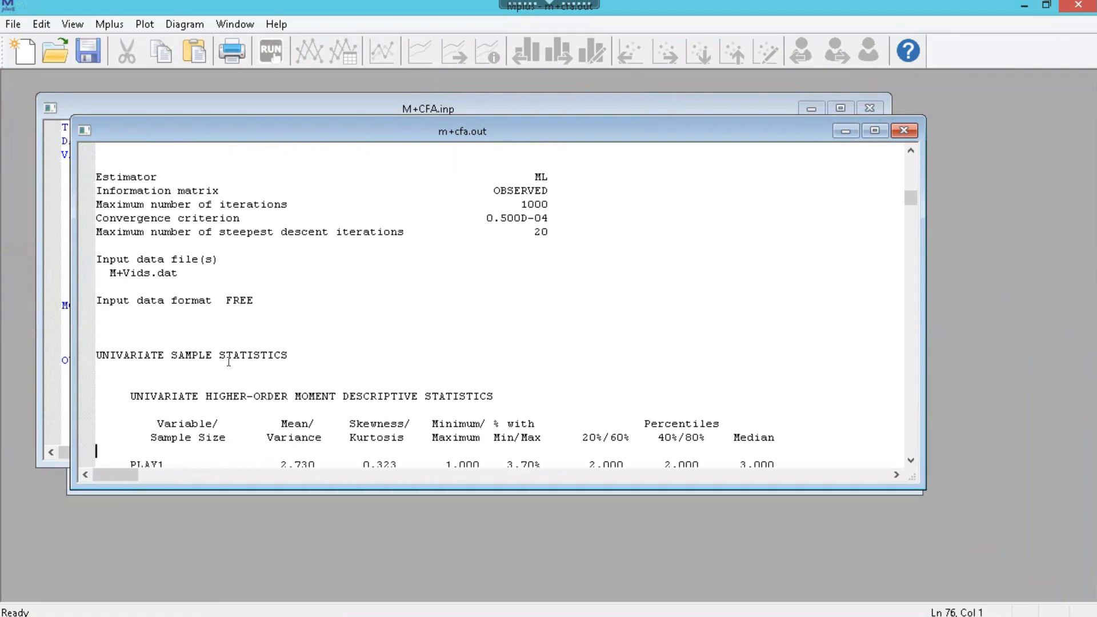
Look through the univariate sample statistics for the play, info and decQ items in the CFA output
key("Down")
key("Down")
key("Down")
key("Down")
key("Down")
key("Down")
key("Down")
key("Down")
key("Down")
key("Down")
key("Down")
key("Down")
key("Down")
key("Down")
key("Down")
key("Down")
key("Down")
key("Down")
key("Down")
key("Down")
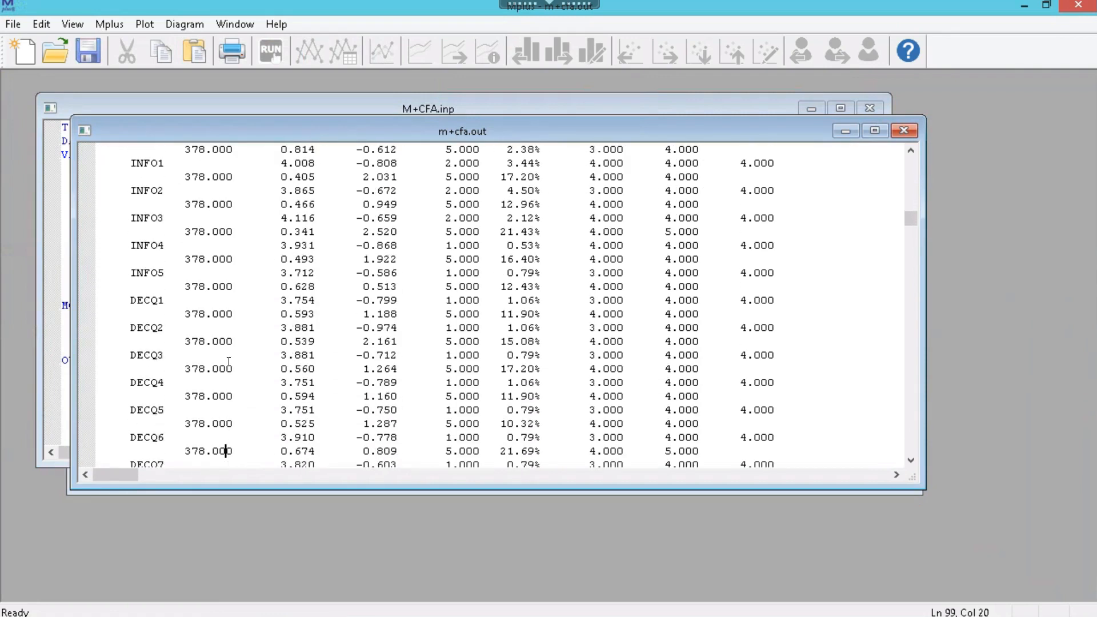
Examine the model fit information for the information criteria, the chi-square test of model fit and the RMSEA
key("Down")
key("Down")
key("Down")
key("Down")
key("Down")
key("Down")
key("Down")
key("Down")
key("Down")
key("Down")
key("Down")
key("Down")
key("Down")
key("Down")
key("Down")
key("Down")
key("Down")
key("Down")
key("Down")
key("Down")
key("Down")
key("Down")
key("Down")
key("Down")
key("Down")
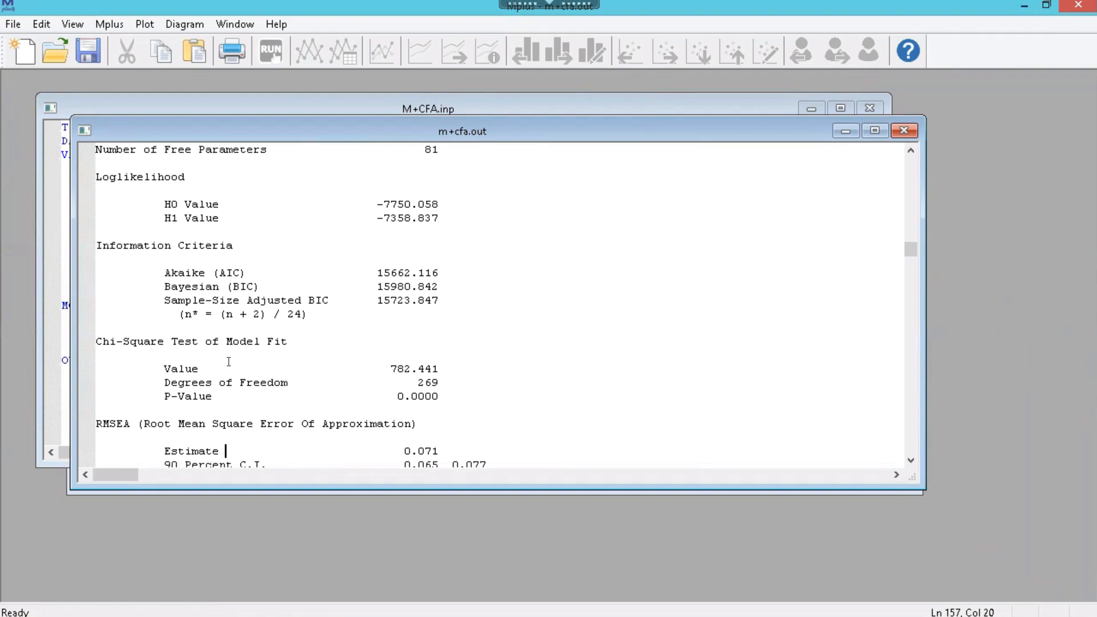
key("Down")
key("Down")
key("Down")
key("Down")
key("Down")
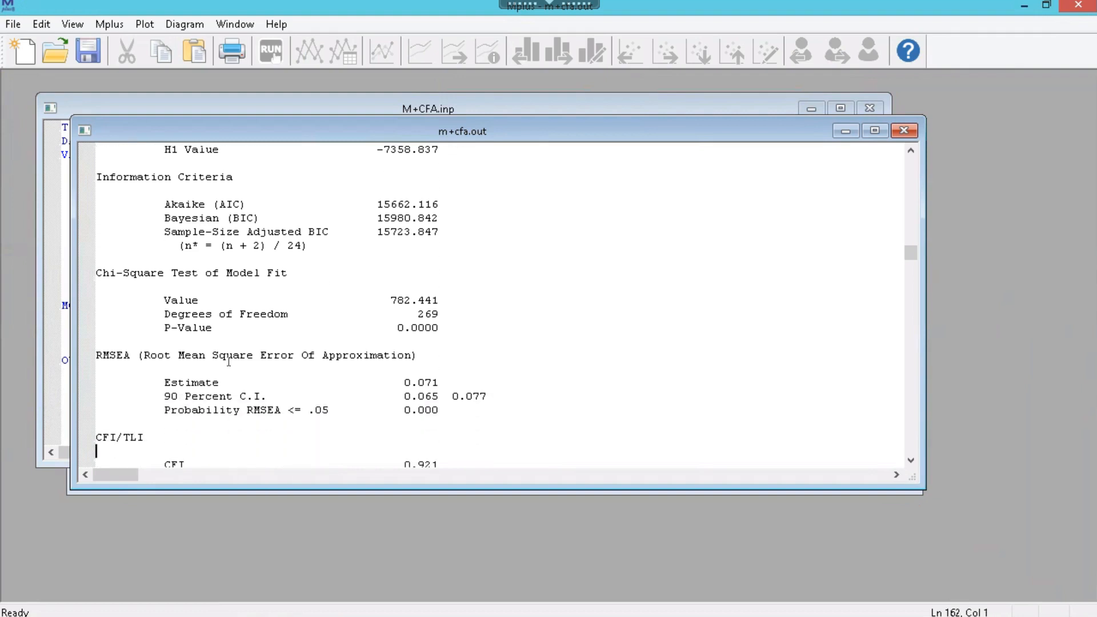
Check the CFI/TLI, the baseline model chi-square and the SRMR in the model fit section
key("Down")
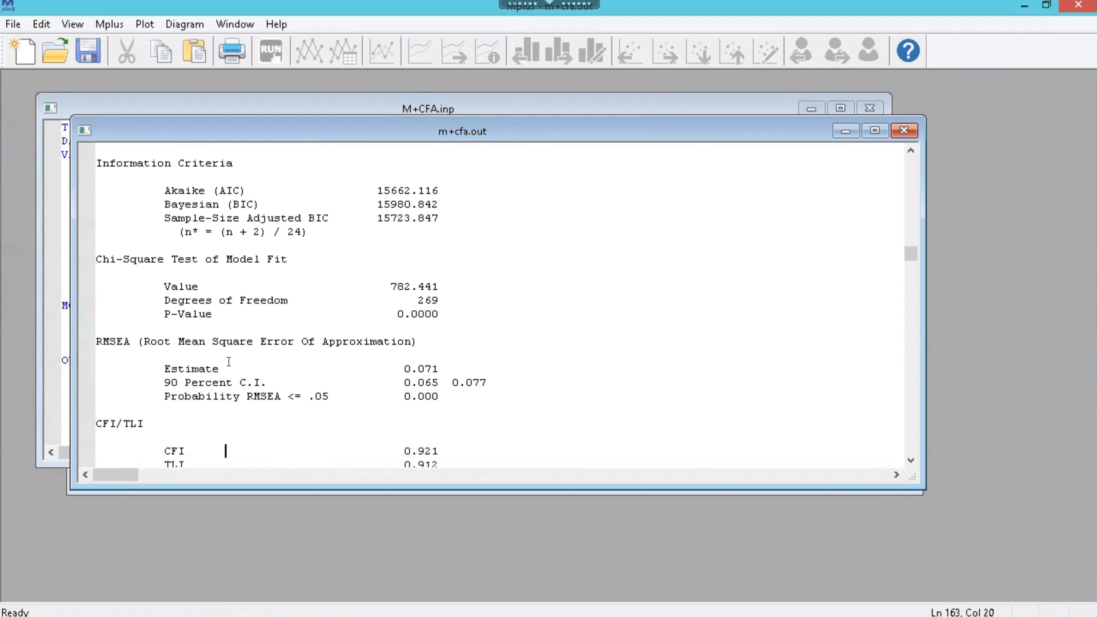
key("Down")
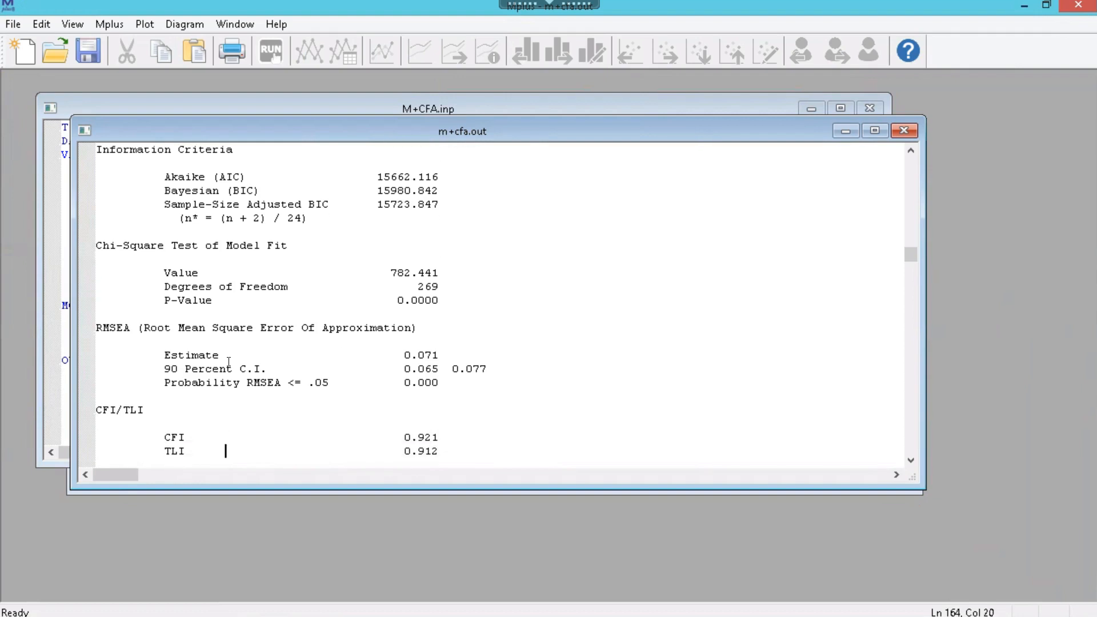
key("Down")
key("Down")
key("Down")
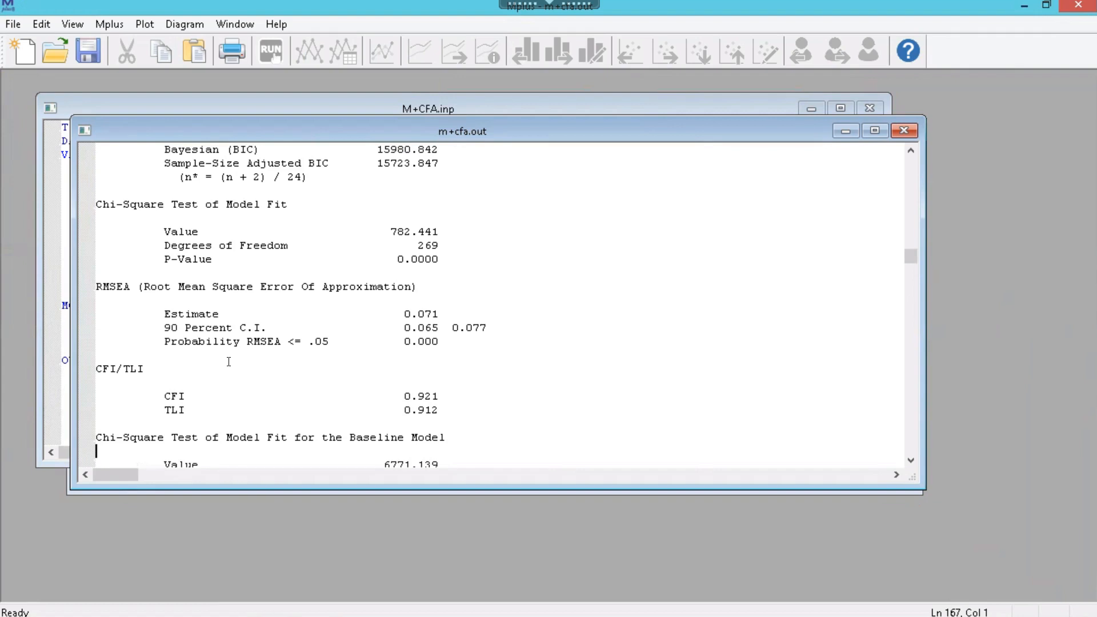
key("Down")
key("Down")
key("Down")
key("Down")
key("Down")
key("Down")
key("Down")
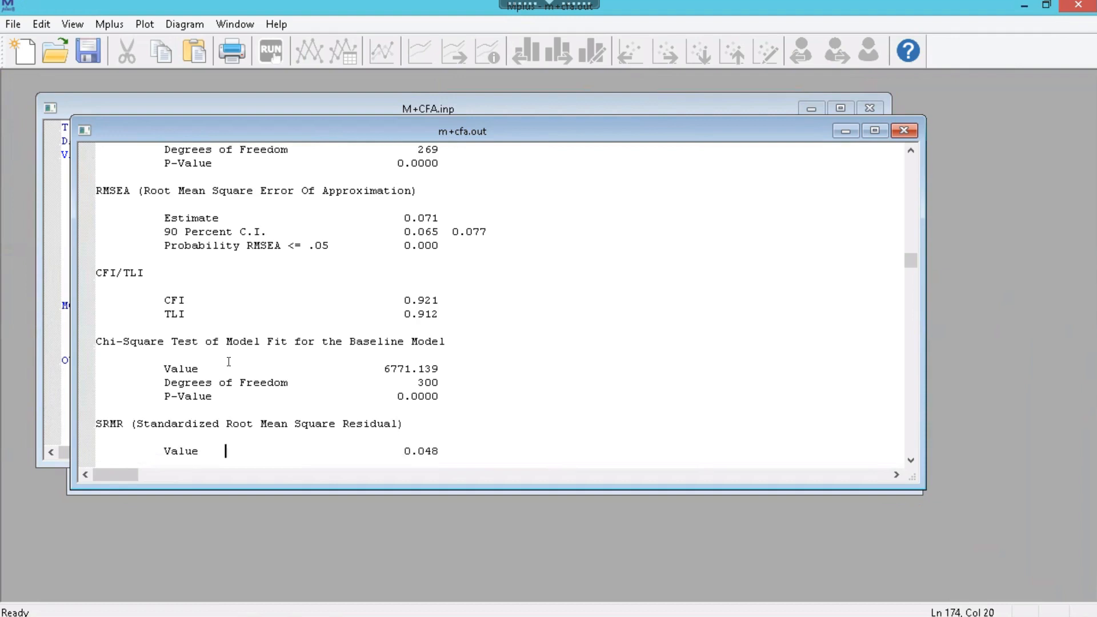
key("Down")
key("Down")
key("Down")
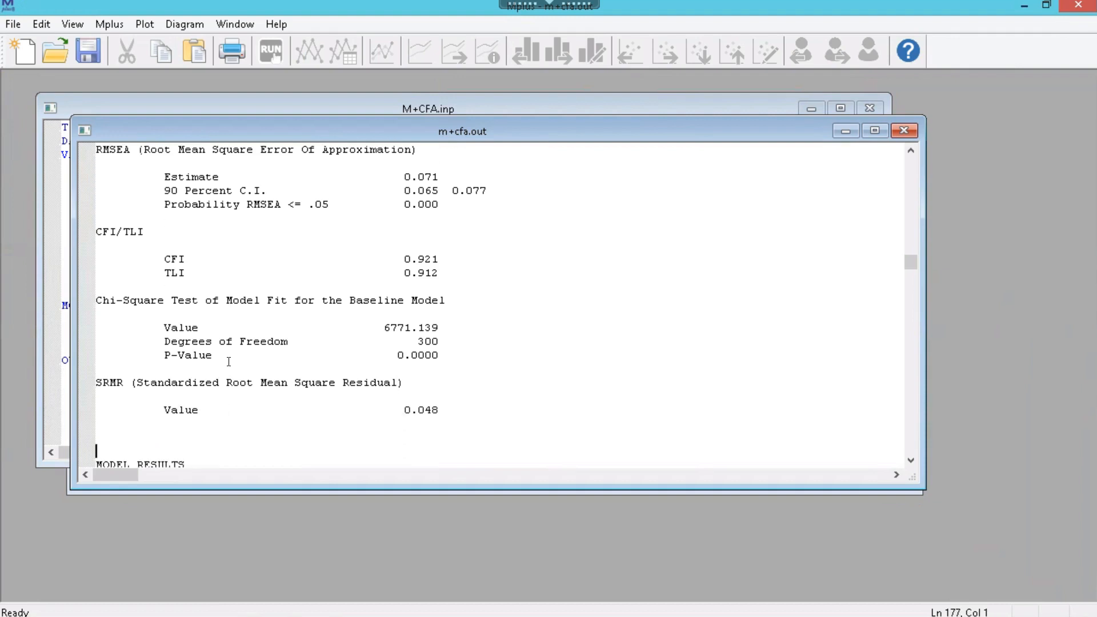
Review the unstandardized factor loadings of the play and info items in the model results
key("Down")
key("Down")
key("Down")
key("Down")
key("Down")
key("Down")
key("Down")
key("Down")
key("Down")
key("Down")
key("Down")
key("Down")
key("Down")
key("Down")
key("Down")
key("Down")
key("Down")
key("Down")
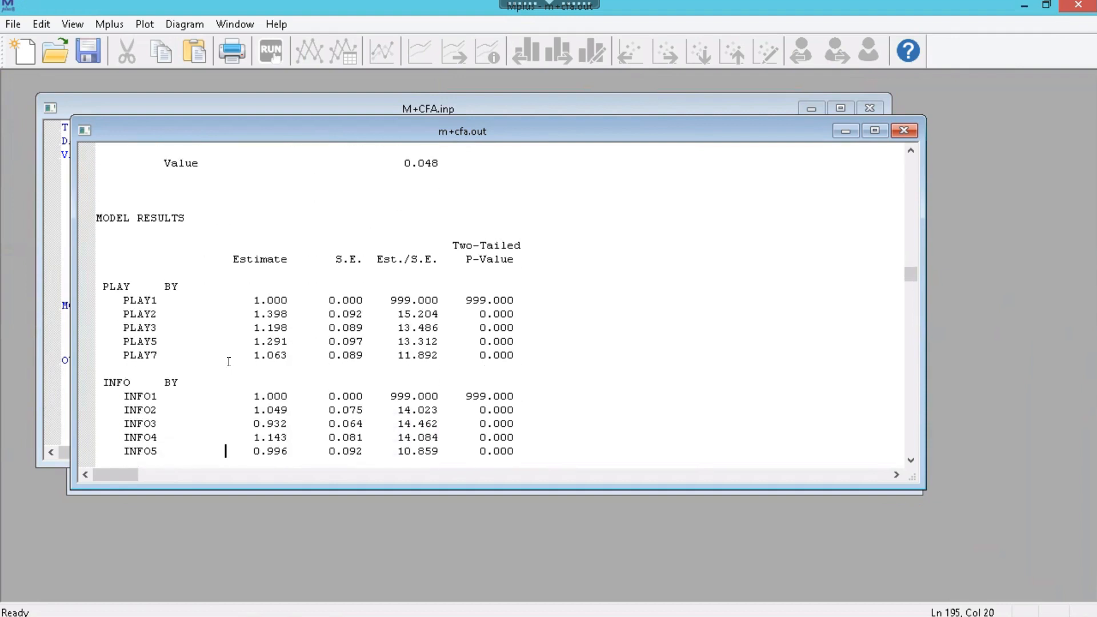
key("Down")
key("Down")
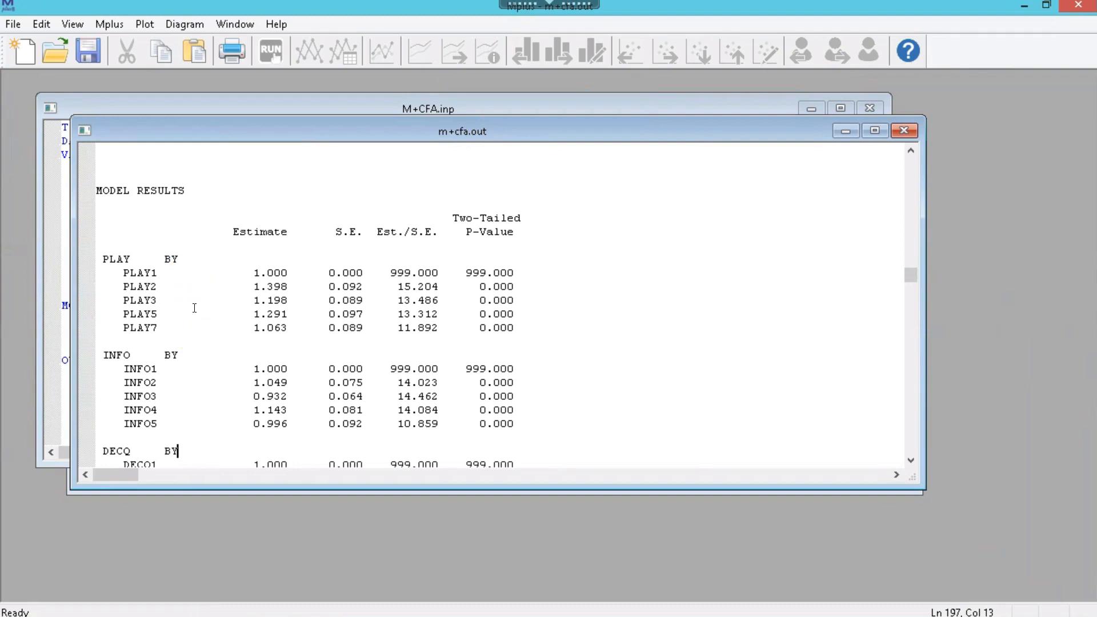
Read through the unstandardized decq and use loadings and the covariances among the four factors
key("Down")
key("Down")
key("Down")
key("Down")
key("Down")
key("Down")
key("Down")
key("Down")
key("Down")
key("Down")
key("Down")
key("Down")
key("Down")
key("Down")
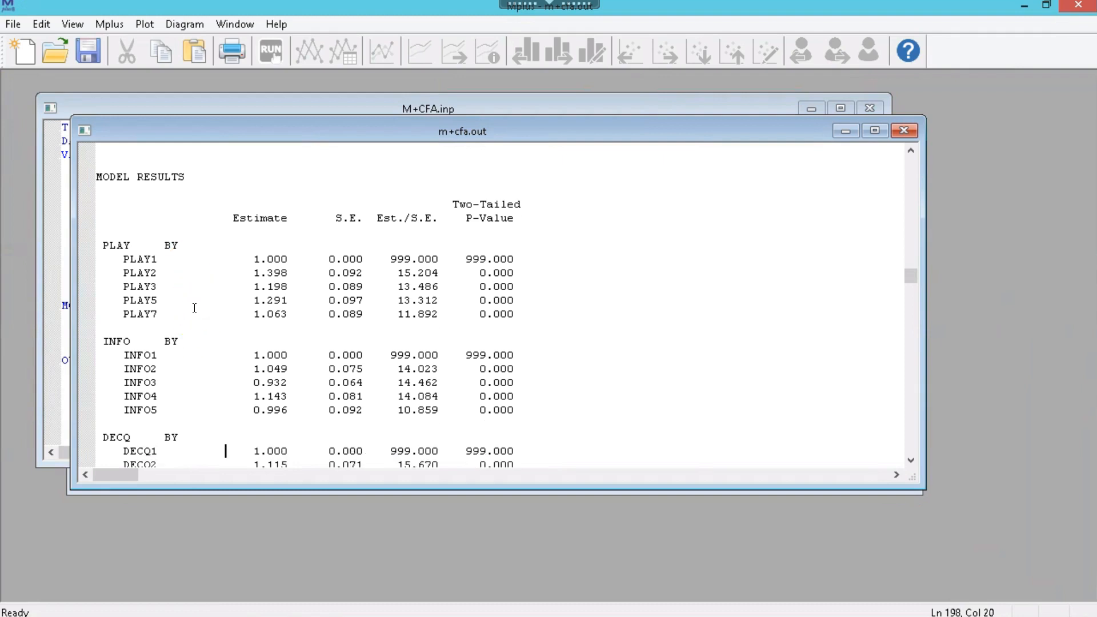
key("Down")
key("Down")
key("Down")
key("Down")
key("Down")
key("Down")
key("Down")
key("Down")
key("Down")
key("Down")
key("Down")
key("Down")
key("Down")
key("Down")
key("Down")
key("Down")
key("Down")
key("Down")
key("Down")
key("Down")
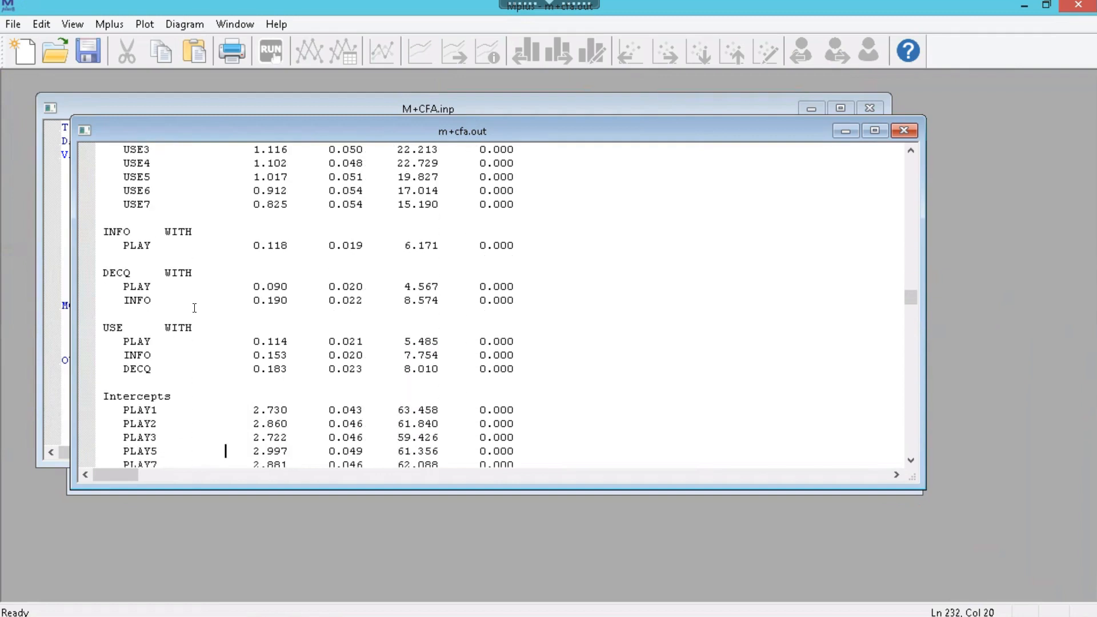
Pass over the intercepts and variances to find the standardized model results in the CFA output
key("Down")
key("Down")
key("Down")
key("Down")
key("Down")
key("Down")
key("Down")
key("Down")
key("Down")
key("Down")
key("Down")
key("Down")
key("Down")
key("Down")
key("Down")
key("Down")
key("Down")
key("Down")
key("Down")
key("Down")
key("Down")
key("Down")
key("Down")
key("Down")
key("Down")
key("Down")
key("Down")
key("Down")
key("Down")
key("Down")
key("Down")
key("Down")
key("Down")
key("Down")
key("Down")
key("Down")
key("Down")
key("Down")
key("Down")
key("Down")
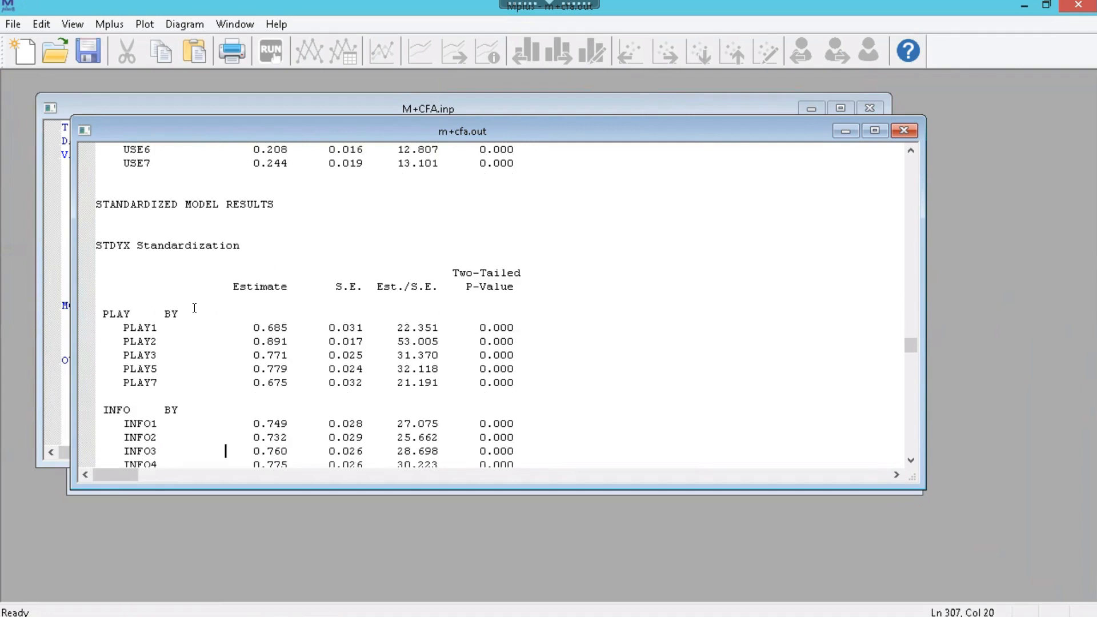
Examine the STDYX standardized loadings of the play, info and decq items
key("Down")
key("Down")
key("Down")
key("Down")
key("Down")
key("Down")
key("Down")
key("Down")
key("Down")
key("Down")
key("Up")
key("Up")
key("Up")
key("Up")
key("Up")
key("Up")
key("Up")
key("Up")
key("Up")
key("Up")
key("Up")
key("Up")
key("Up")
key("Up")
key("Up")
key("Up")
key("Up")
key("Up")
key("Up")
key("Up")
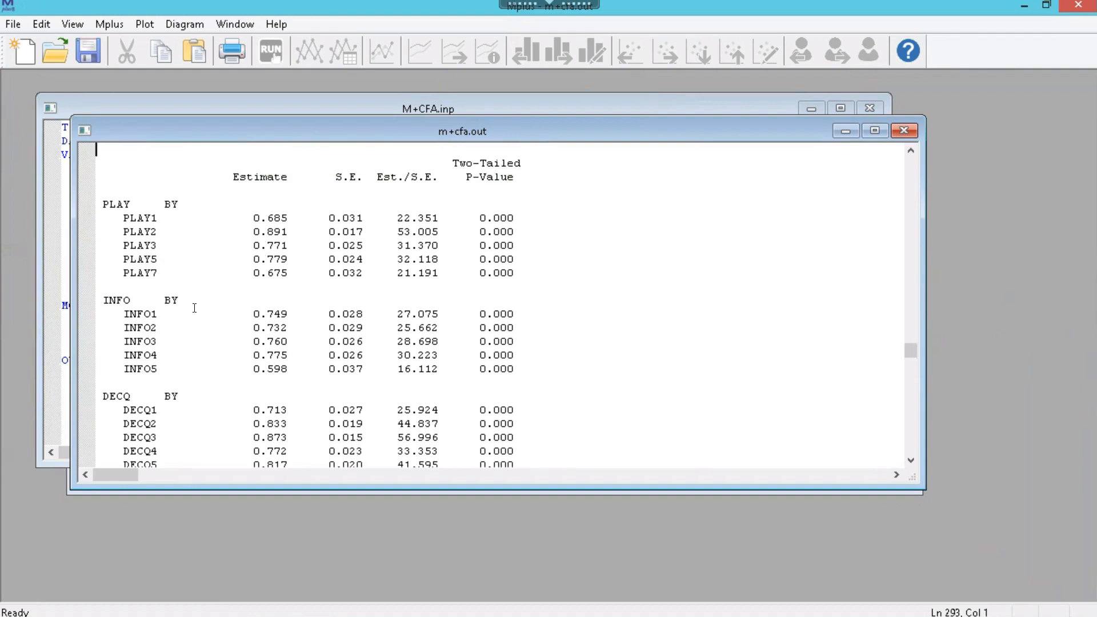
key("Up")
key("Up")
key("Up")
key("Up")
key("Down")
key("Down")
key("Down")
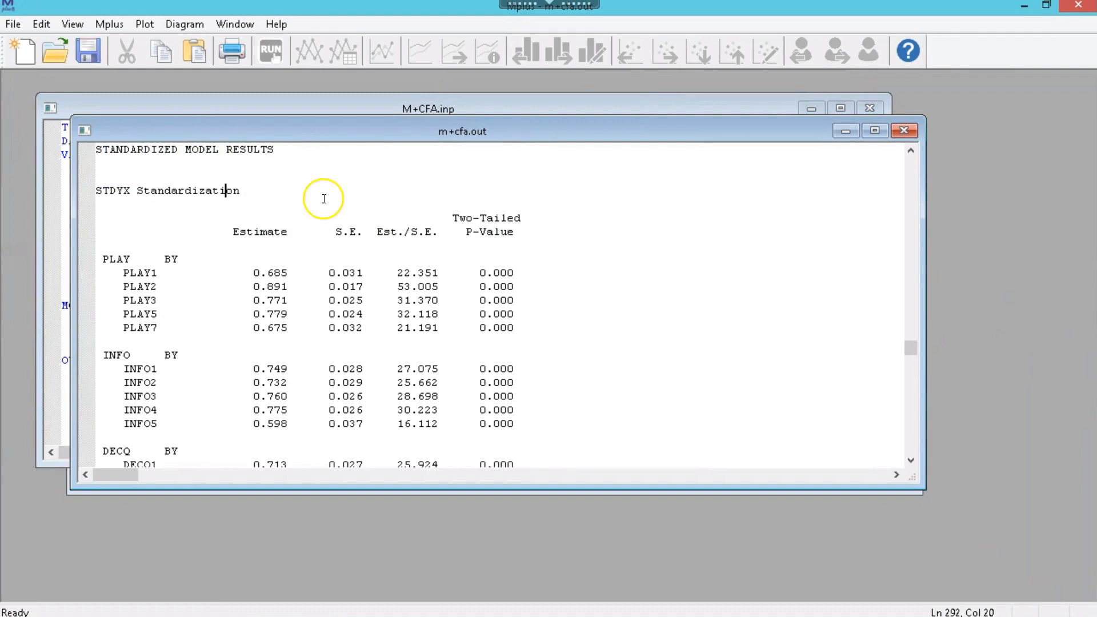
View the CFA model diagram and have it show the STDYX estimates
left_click(186, 24)
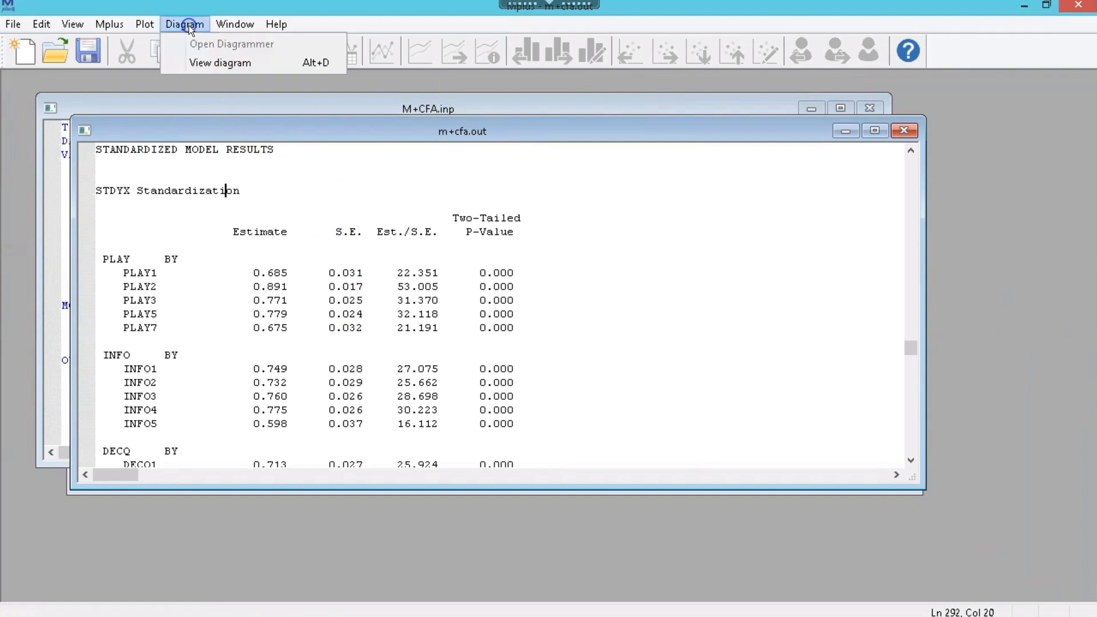
left_click(231, 63)
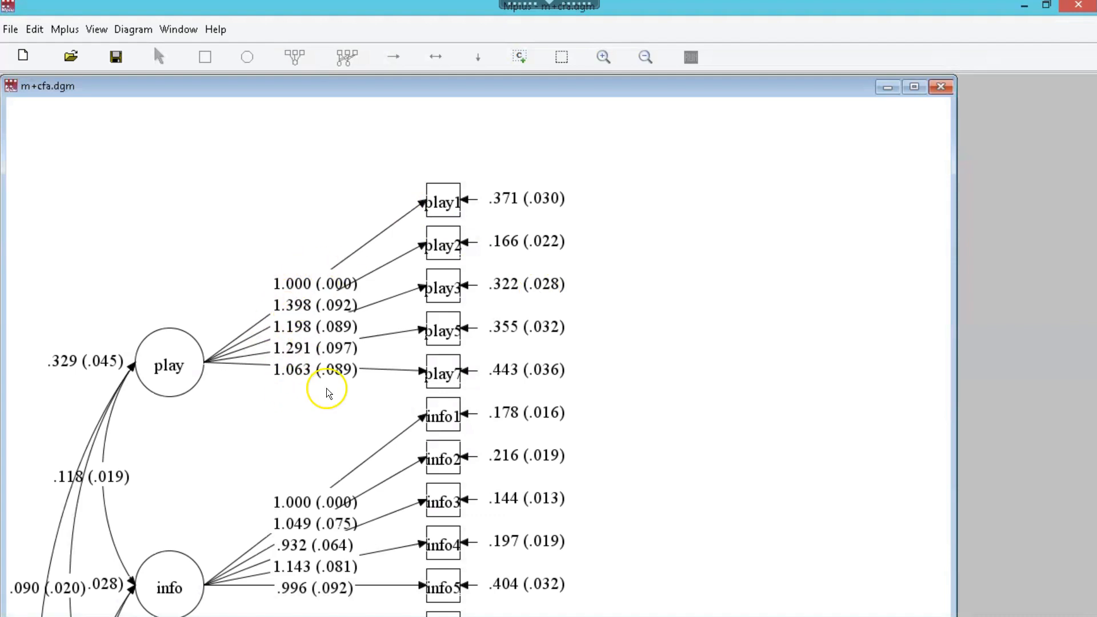
left_click(97, 29)
mouse_move(133, 29)
mouse_move(90, 35)
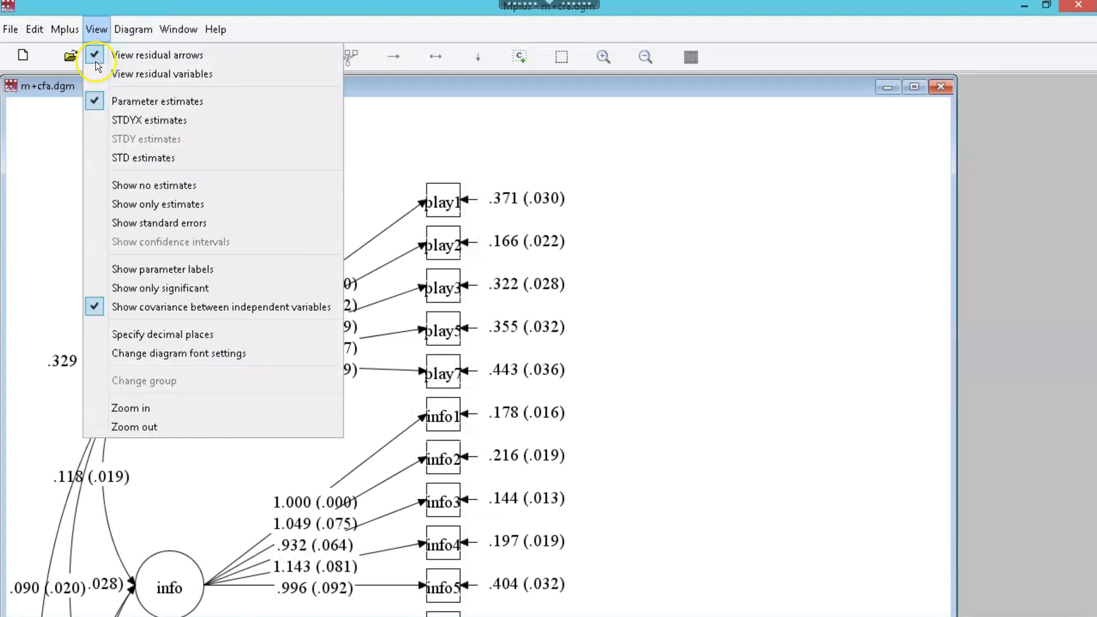
left_click(155, 125)
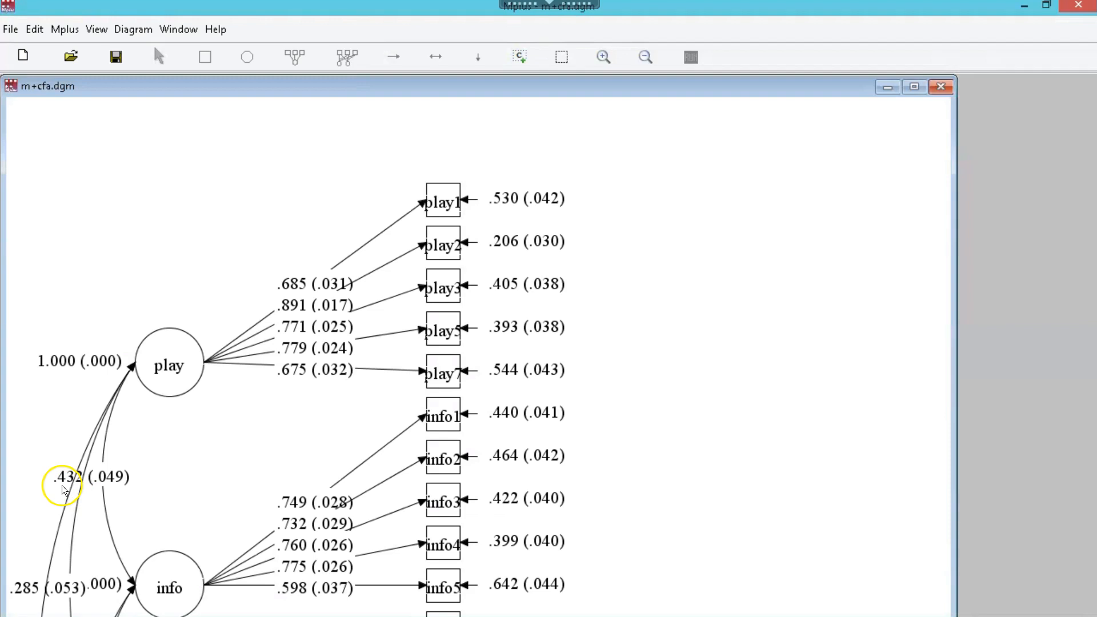
Zoom the path diagram out two levels and look over the play, info and decq factors with their items
left_click_drag(284, 227, 334, 110)
left_click_drag(337, 276, 405, 180)
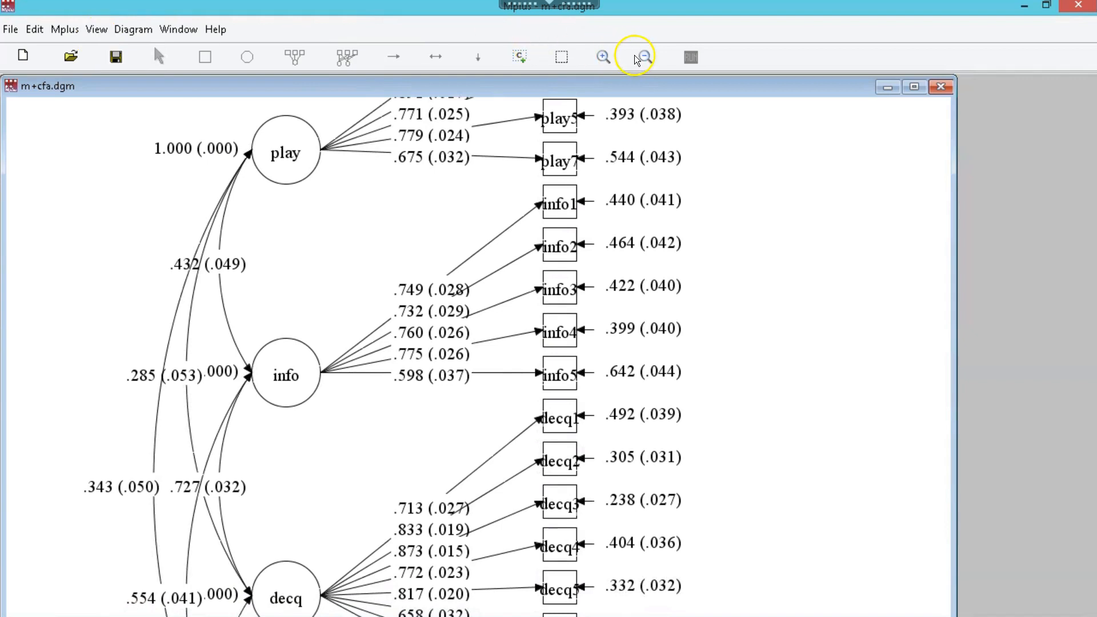
left_click(644, 58)
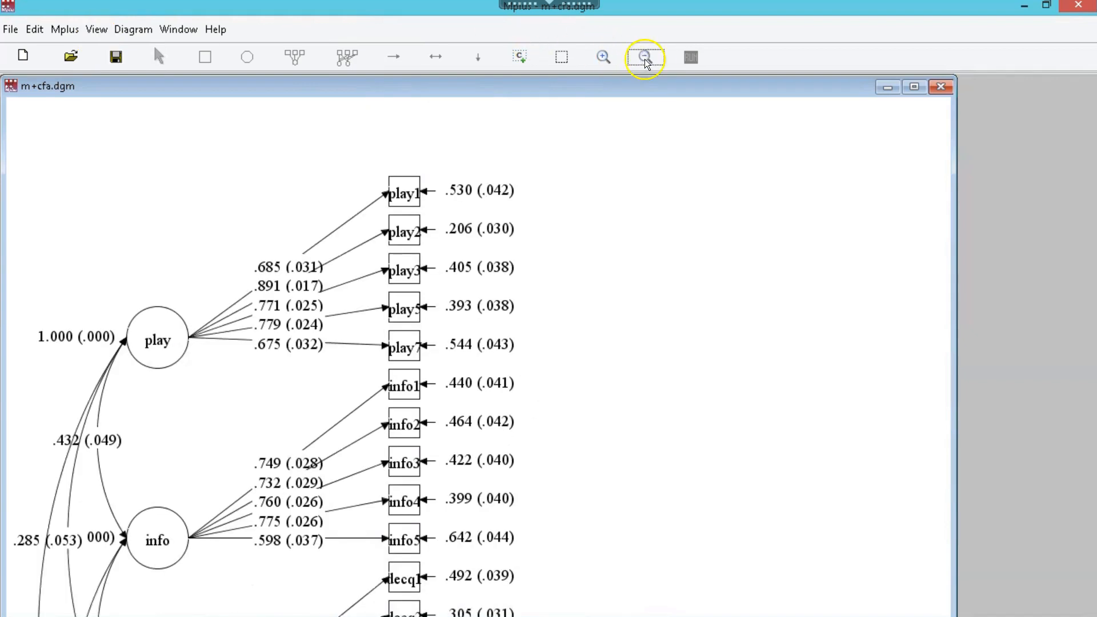
left_click(645, 60)
left_click_drag(553, 284, 604, 189)
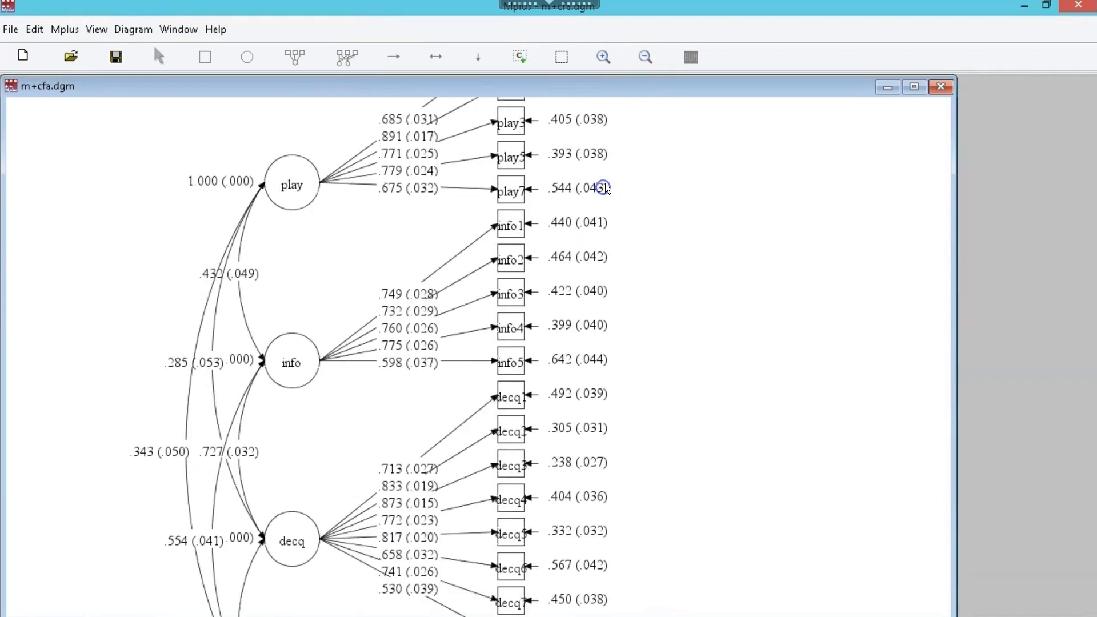
left_click_drag(646, 291, 673, 217)
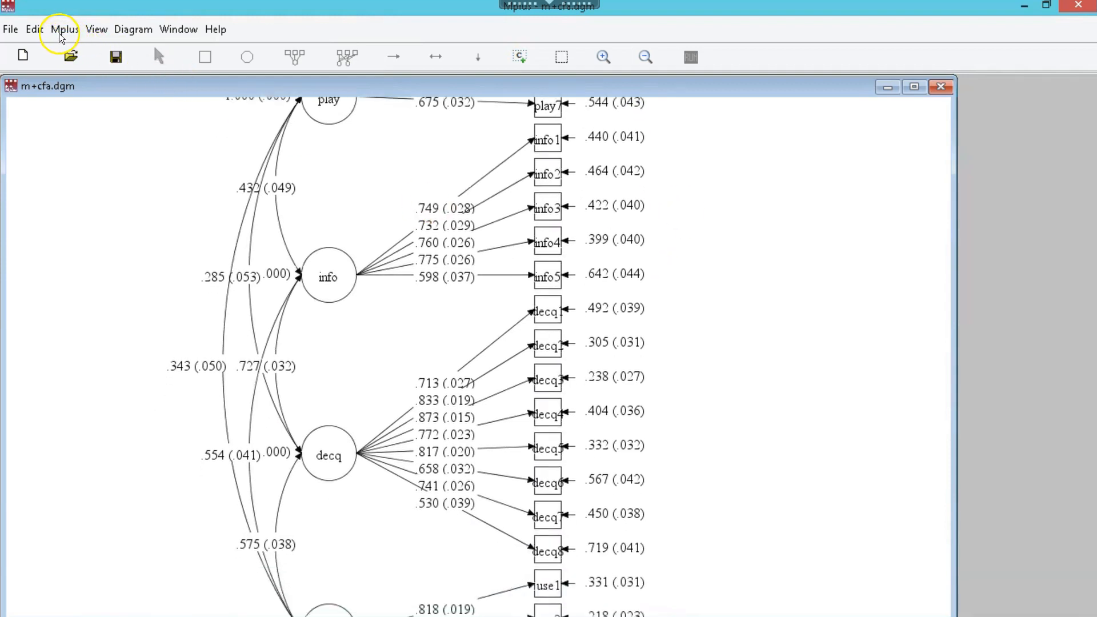
left_click(40, 31)
mouse_move(60, 33)
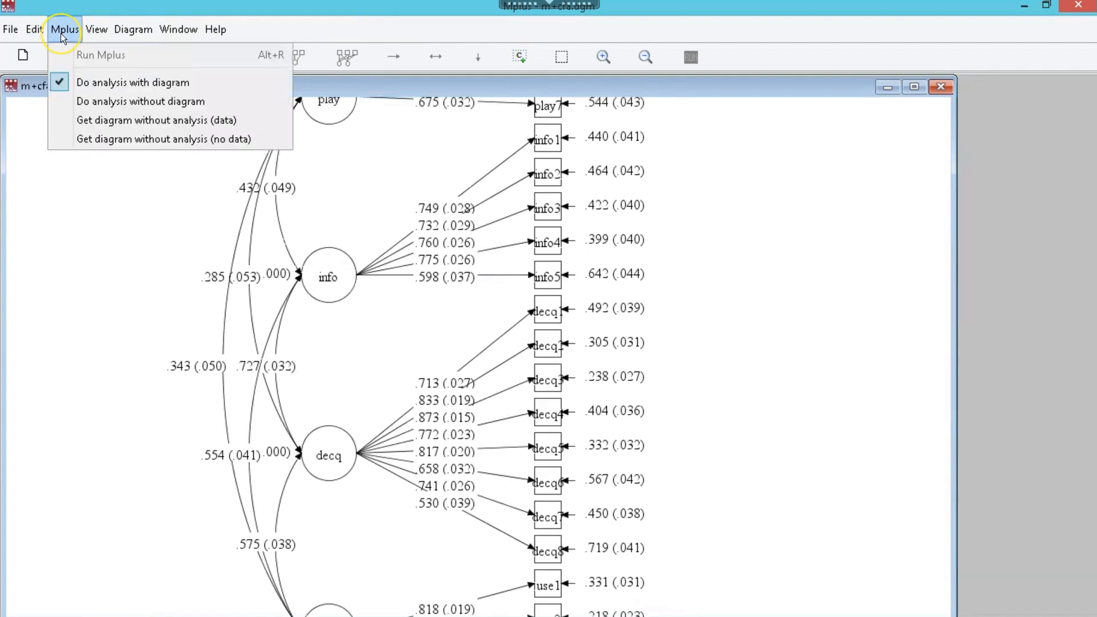
left_click(14, 34)
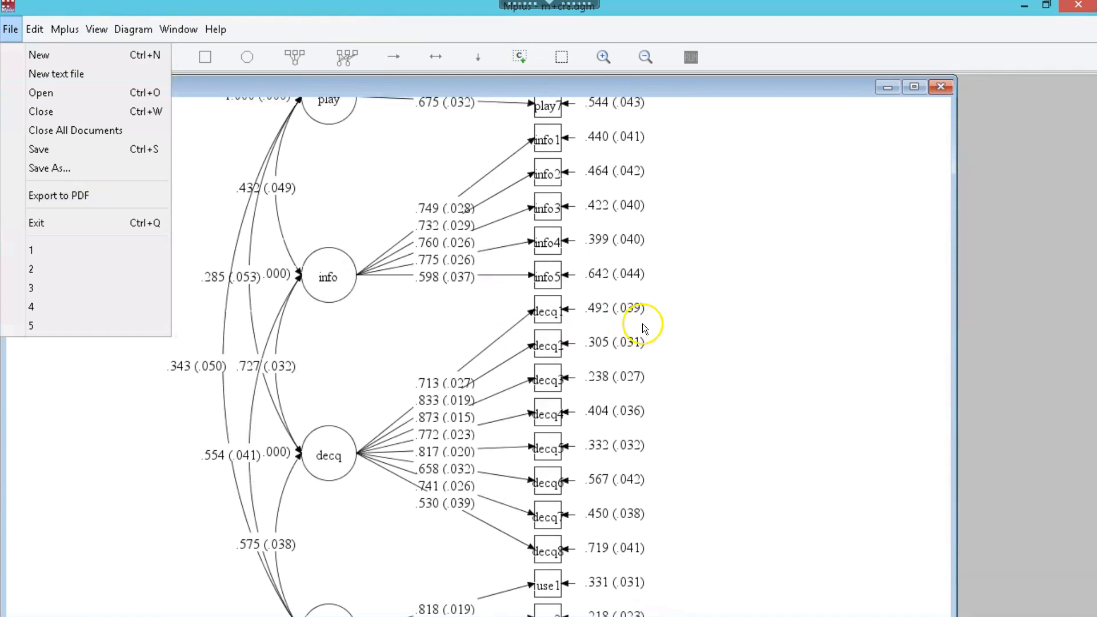
left_click(671, 323)
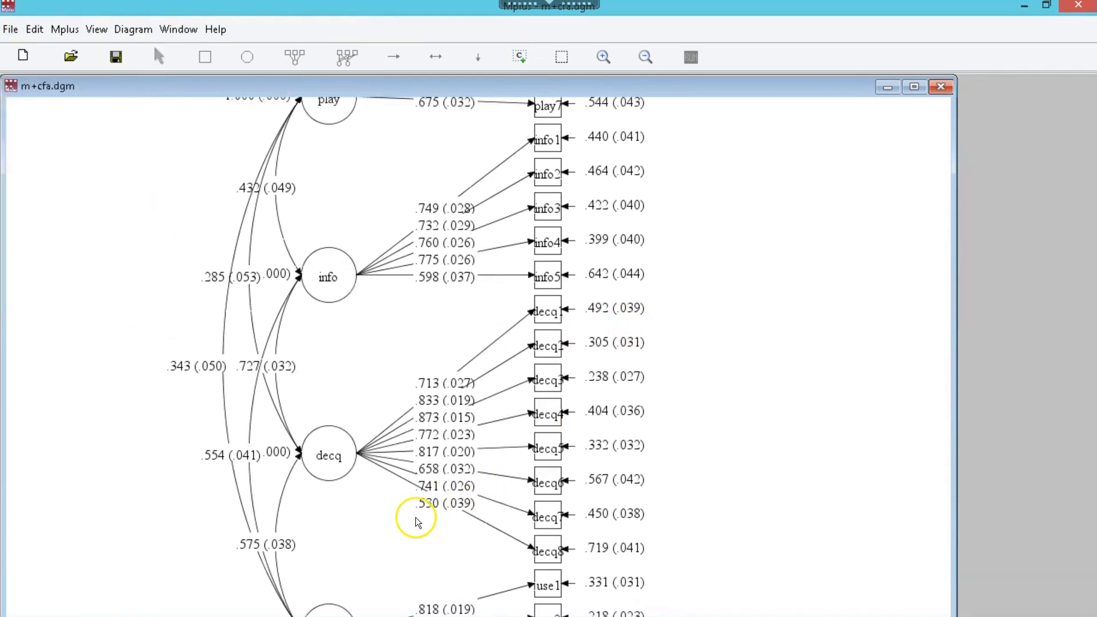
Inspect the standardized loadings of the use factor at the diagram's lower end, and return to the play factor
scroll(415, 331, "down", 3)
scroll(417, 327, "down", 3)
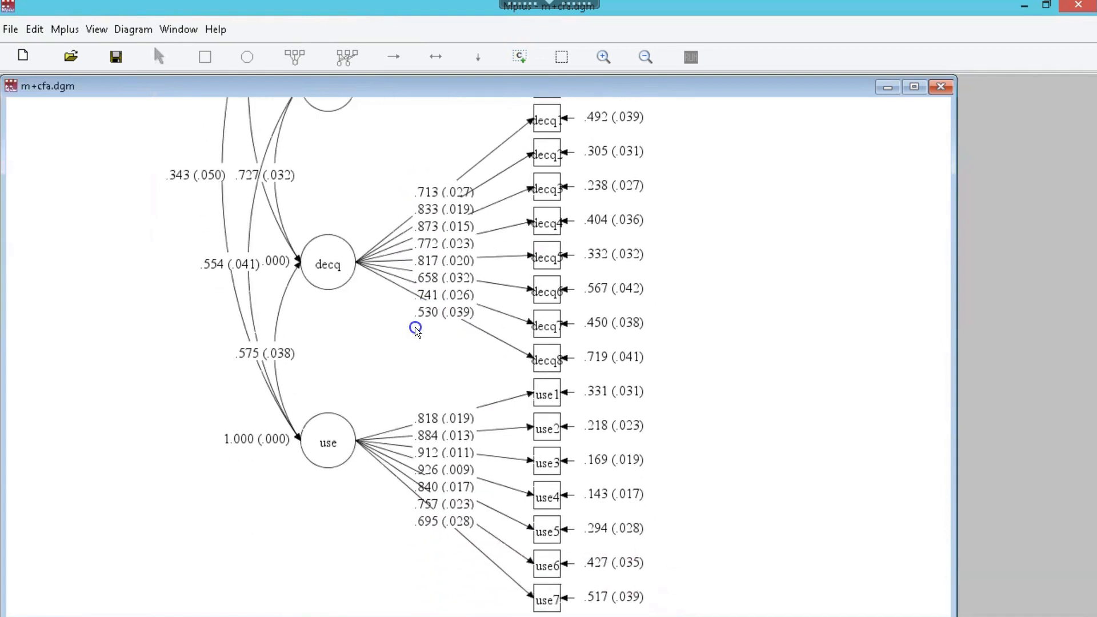
scroll(336, 548, "up", 6)
scroll(327, 556, "right", 3)
scroll(329, 556, "up", 5)
scroll(329, 555, "right", 3)
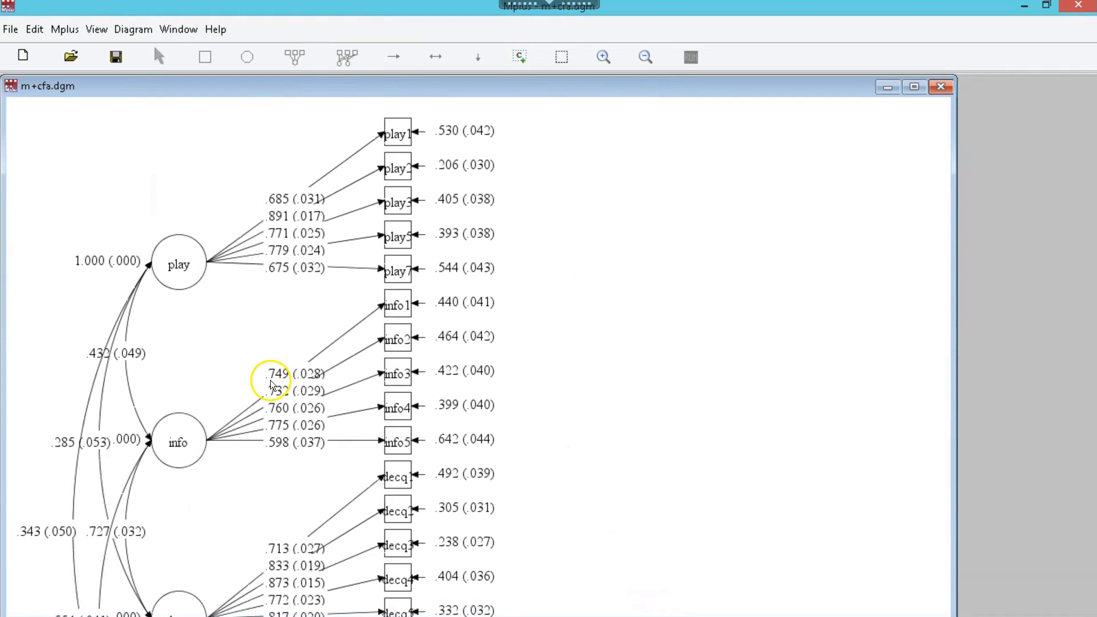
Examine the correlations among the play, info, decq and use factors in the path diagram, including info with decq
scroll(263, 343, "down", 5)
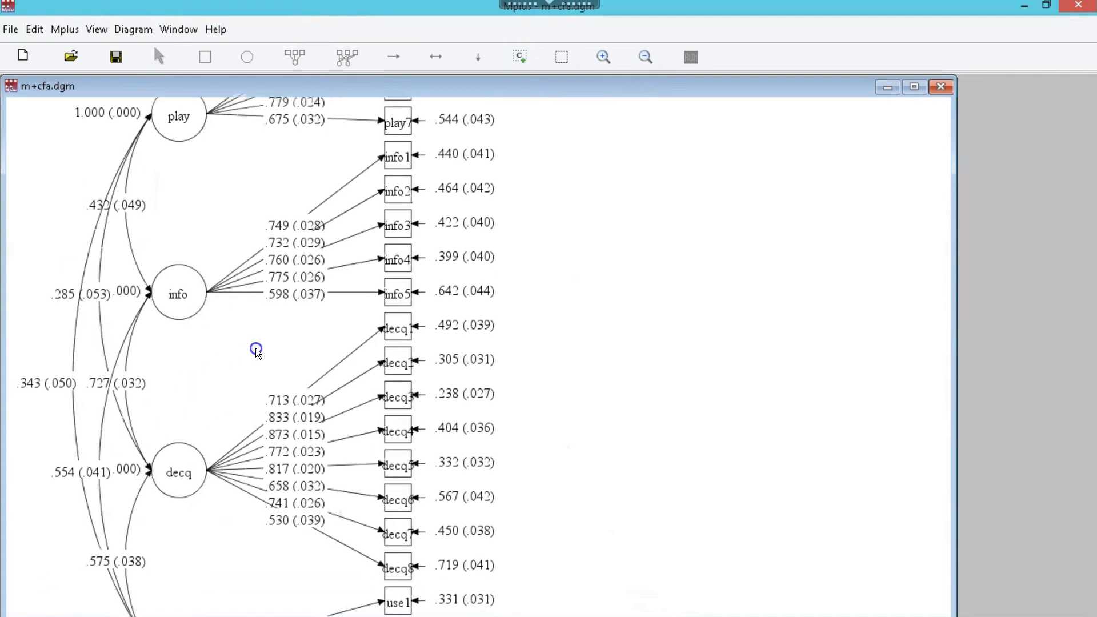
scroll(254, 347, "down", 1)
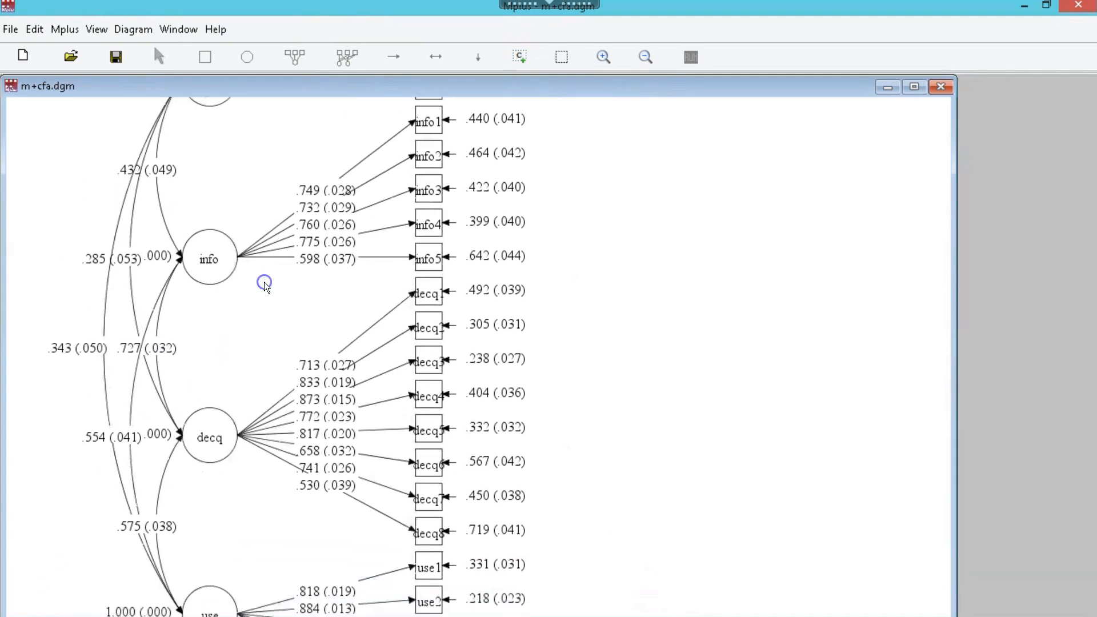
scroll(235, 351, "down", 1)
scroll(235, 352, "down", 1)
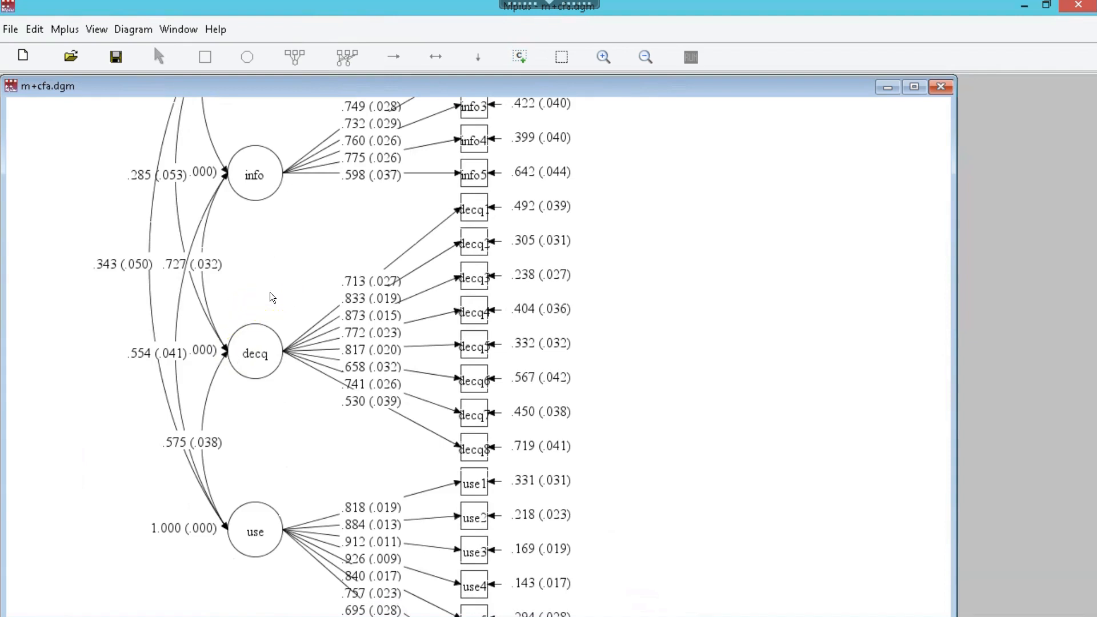
left_click(273, 264)
scroll(281, 289, "up", 2)
left_click(150, 315)
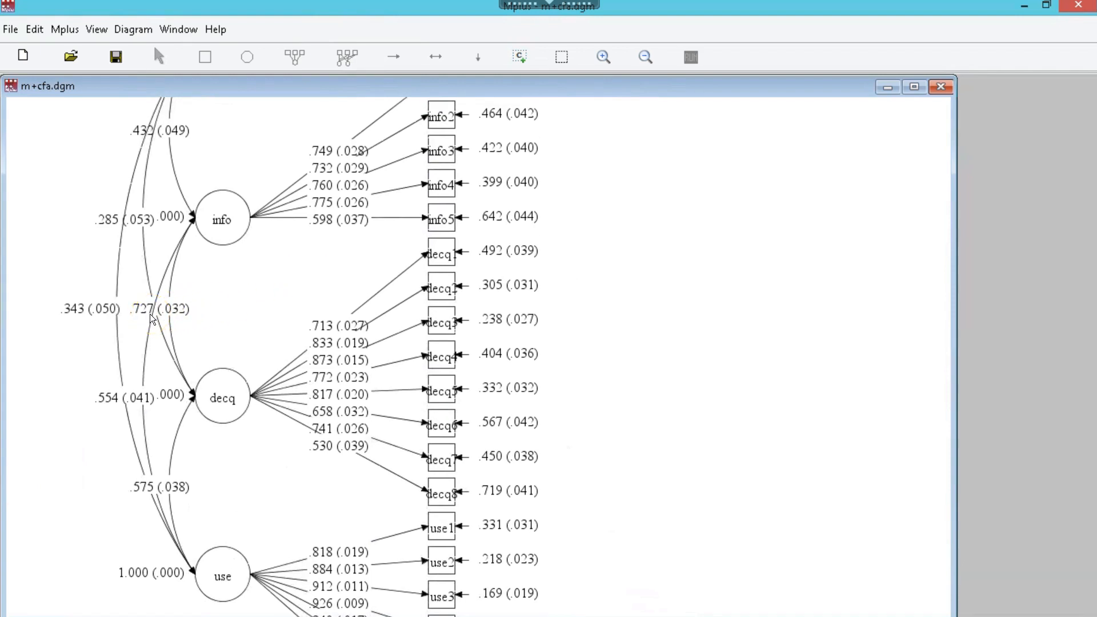
left_click(213, 302)
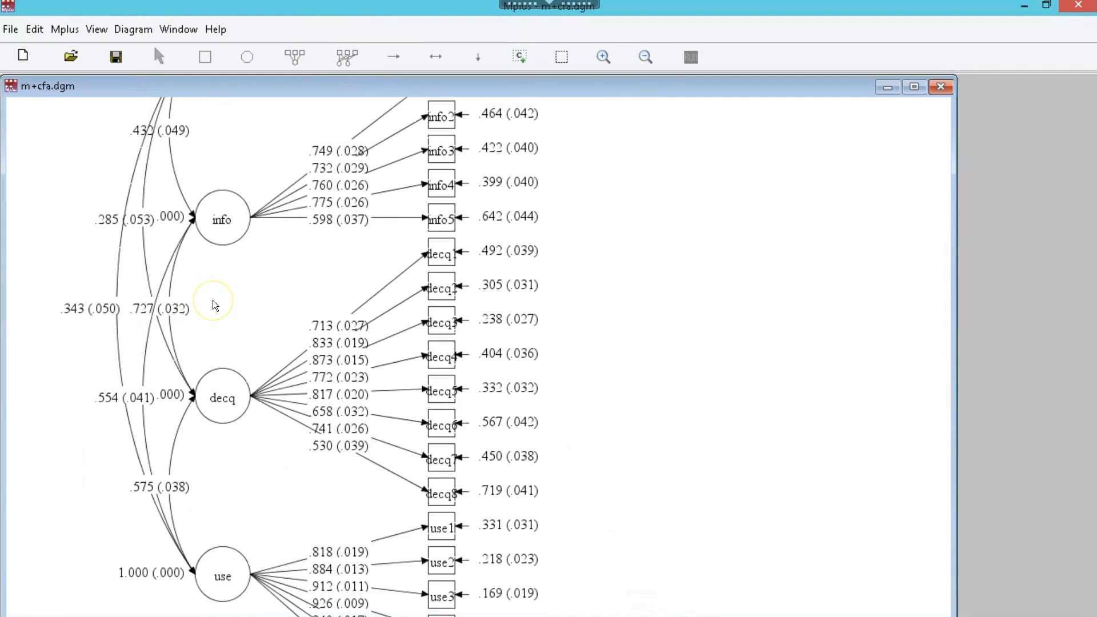